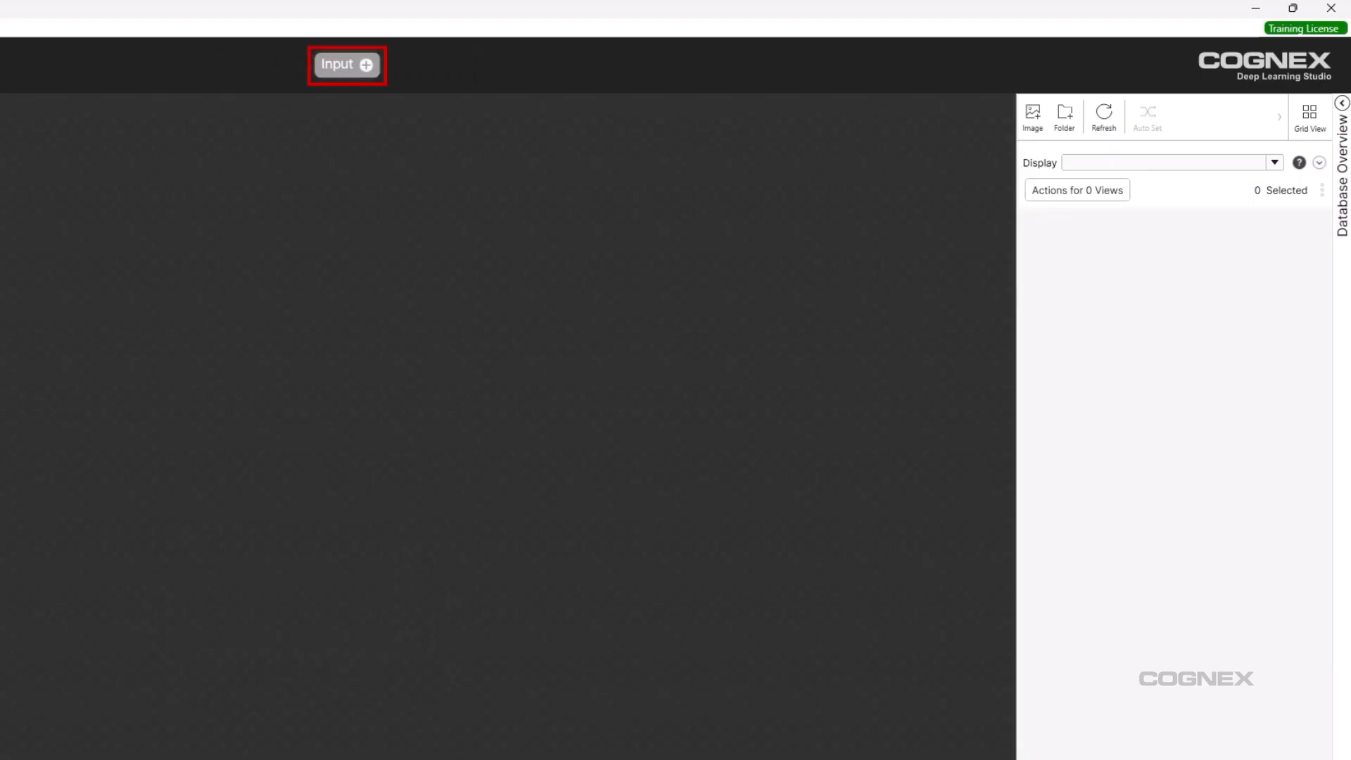
- Add a Green Classify tool to the input of the stream
left_click(366, 65)
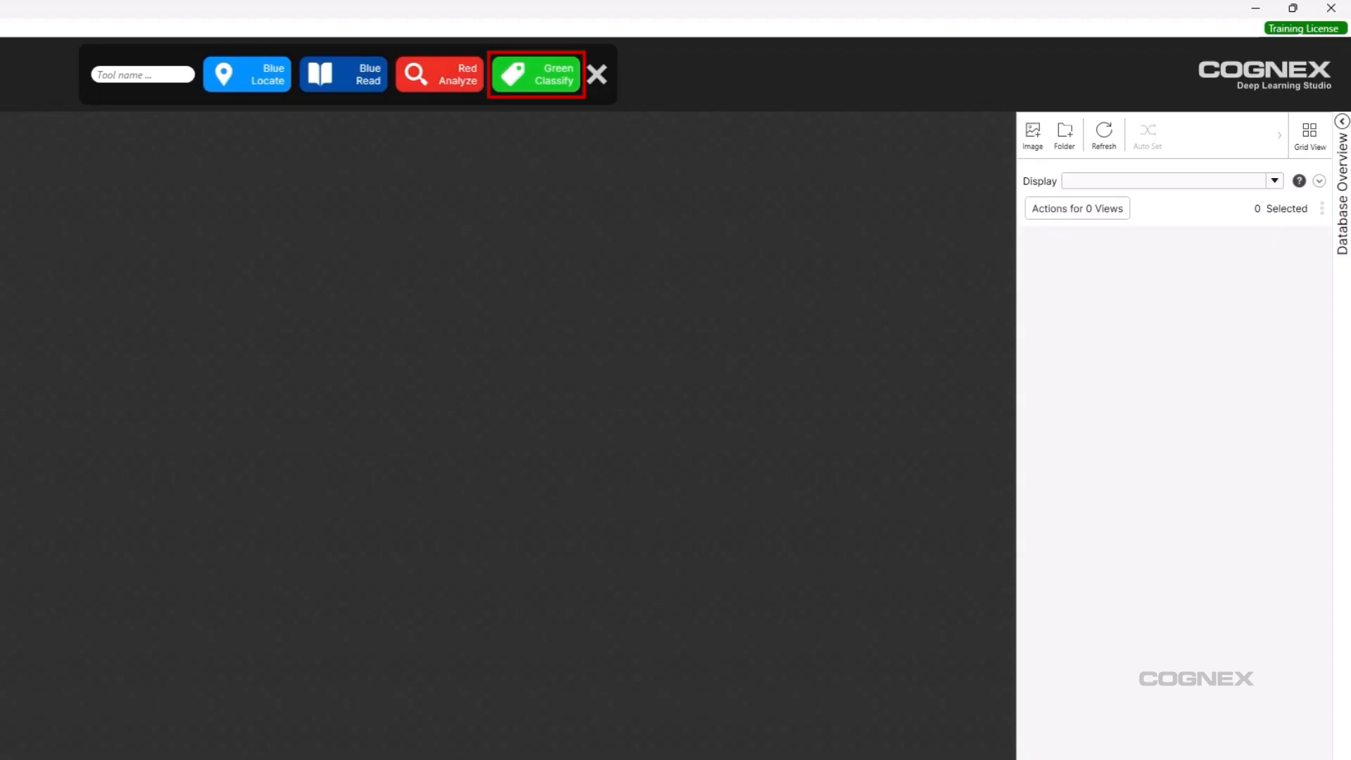
left_click(536, 75)
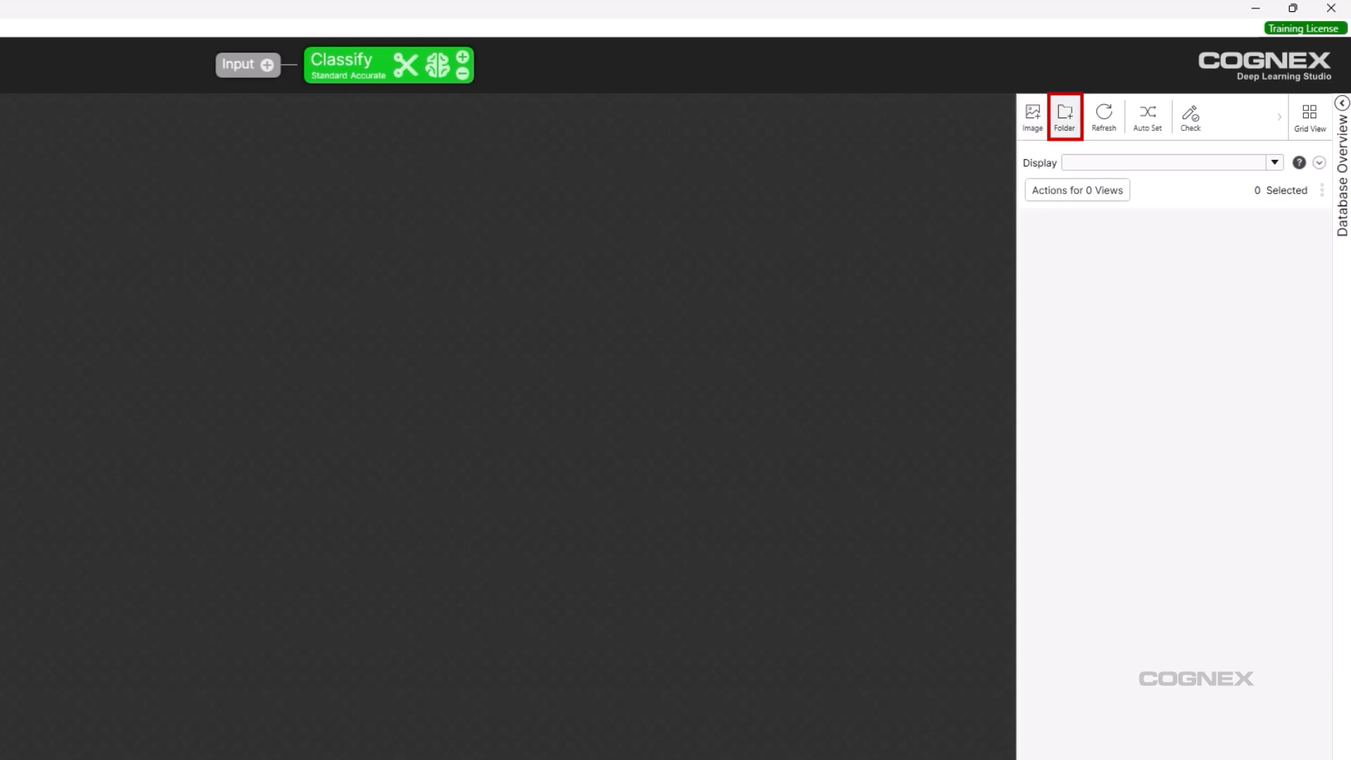
- Load the BackCoverInspection image folder from Test Images and apply a region of interest covering the full image, 100x100 percent
left_click(1064, 117)
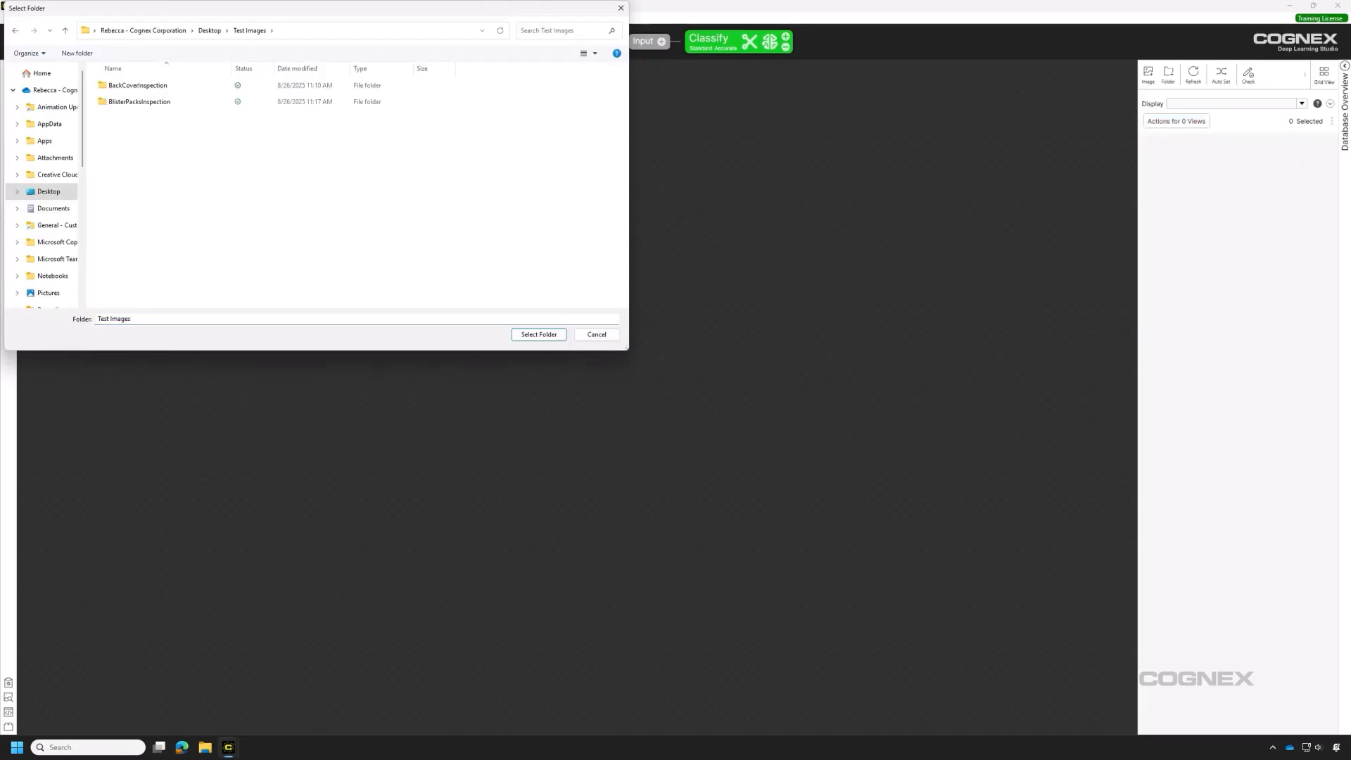
left_click(138, 85)
key("Return")
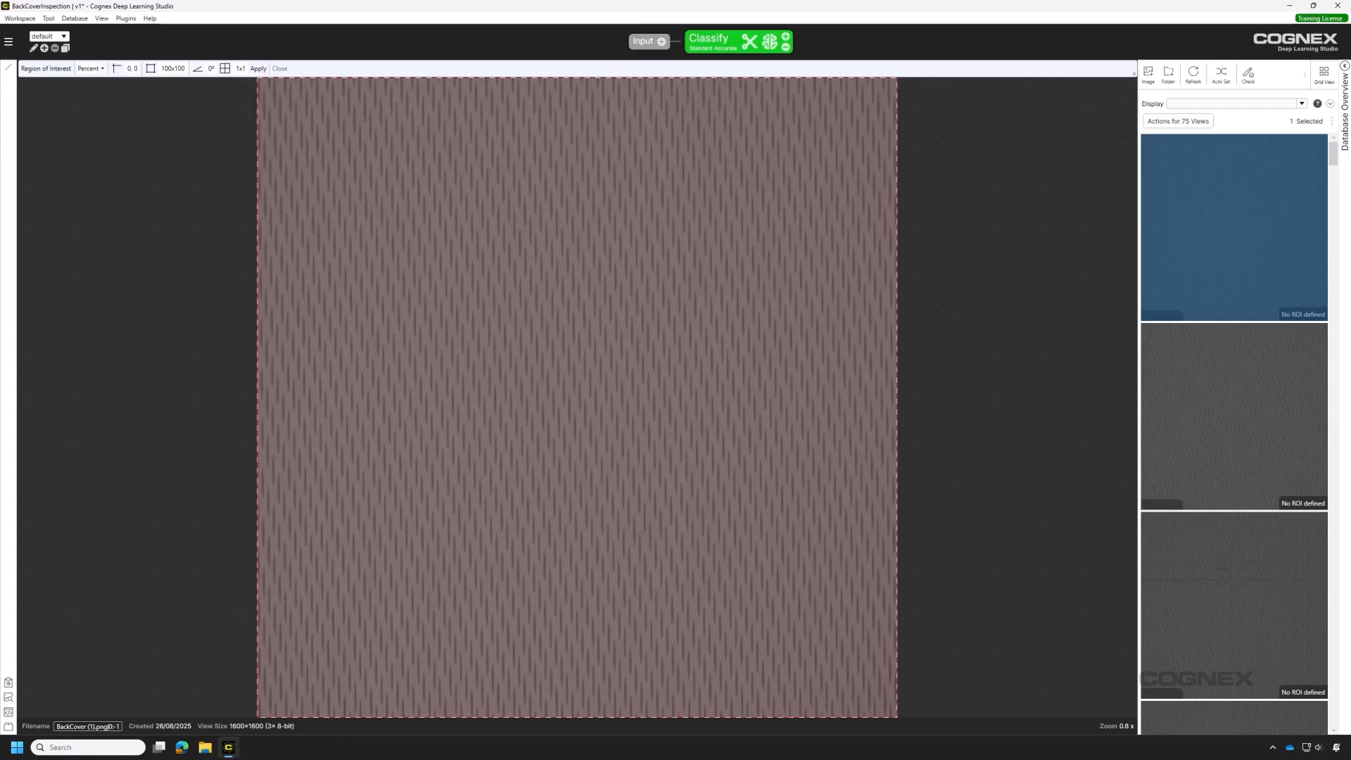
mouse_move(258, 78)
left_mouse_down()
mouse_move(359, 187)
mouse_move(258, 78)
left_mouse_up()
left_click(258, 68)
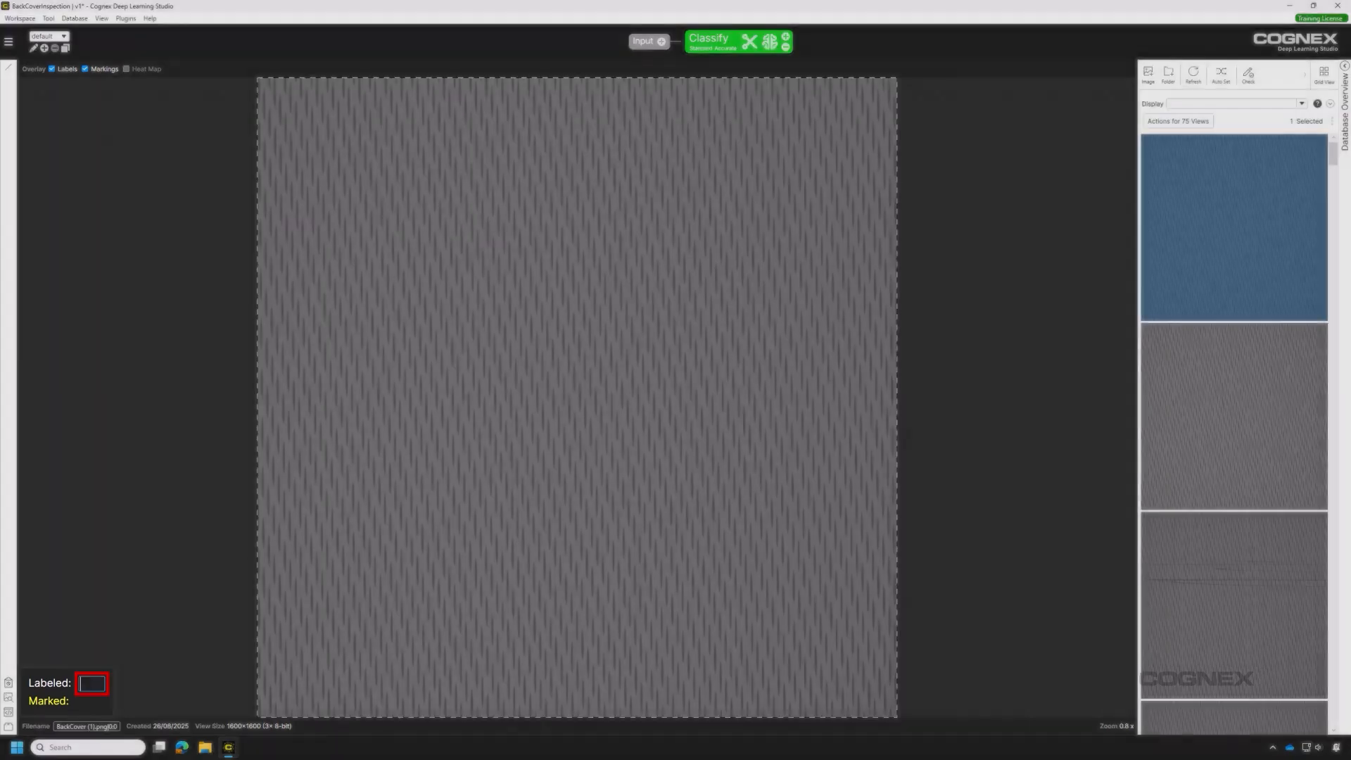
- Label the first two images, BackCover (1) and BackCover (2), as OK
type("OK")
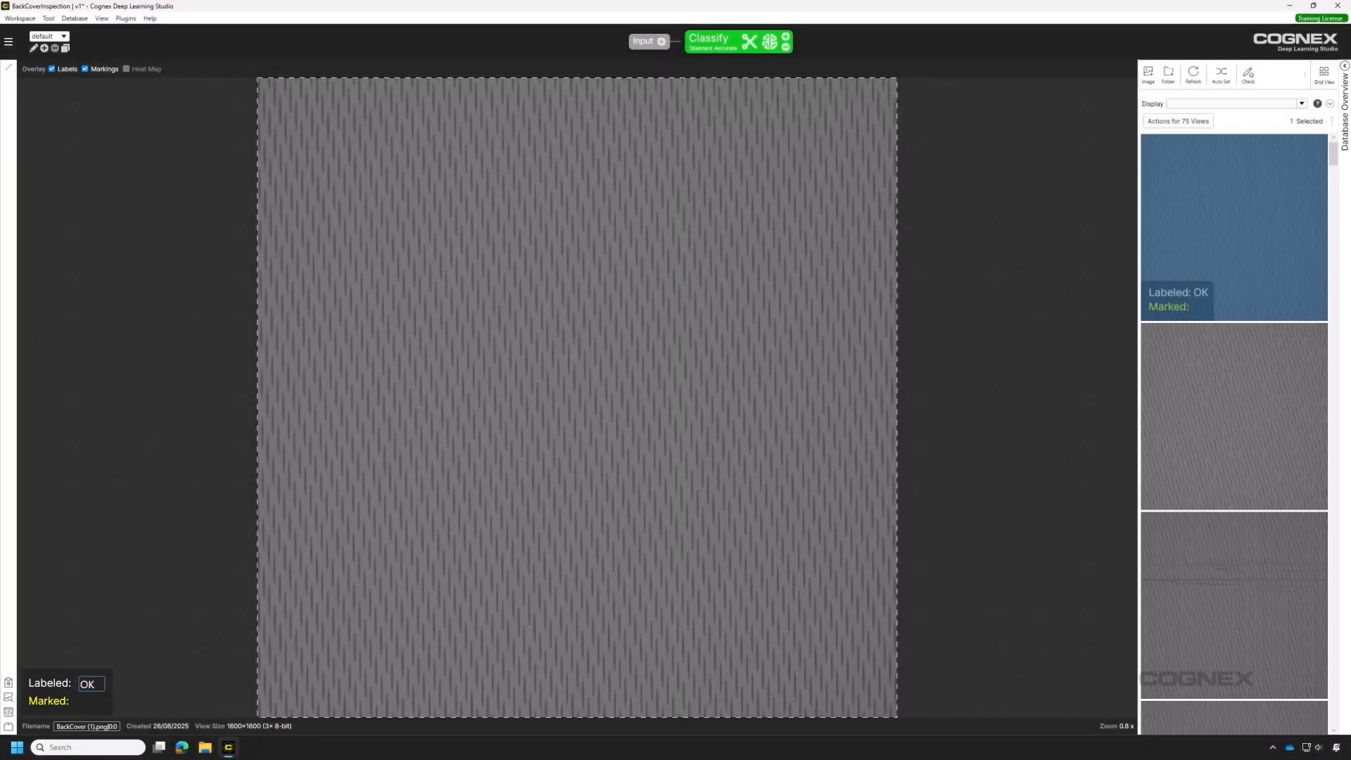
key("Down")
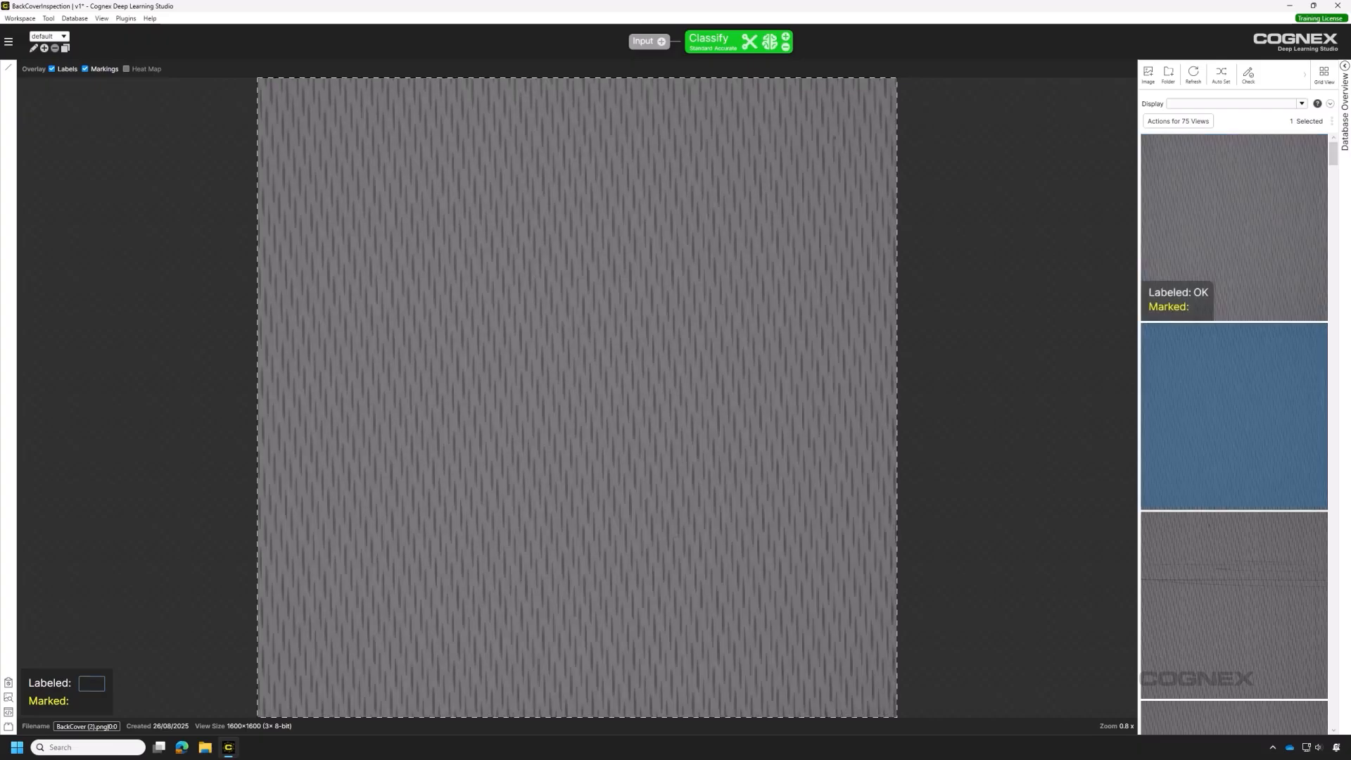
type("OK")
key("Down")
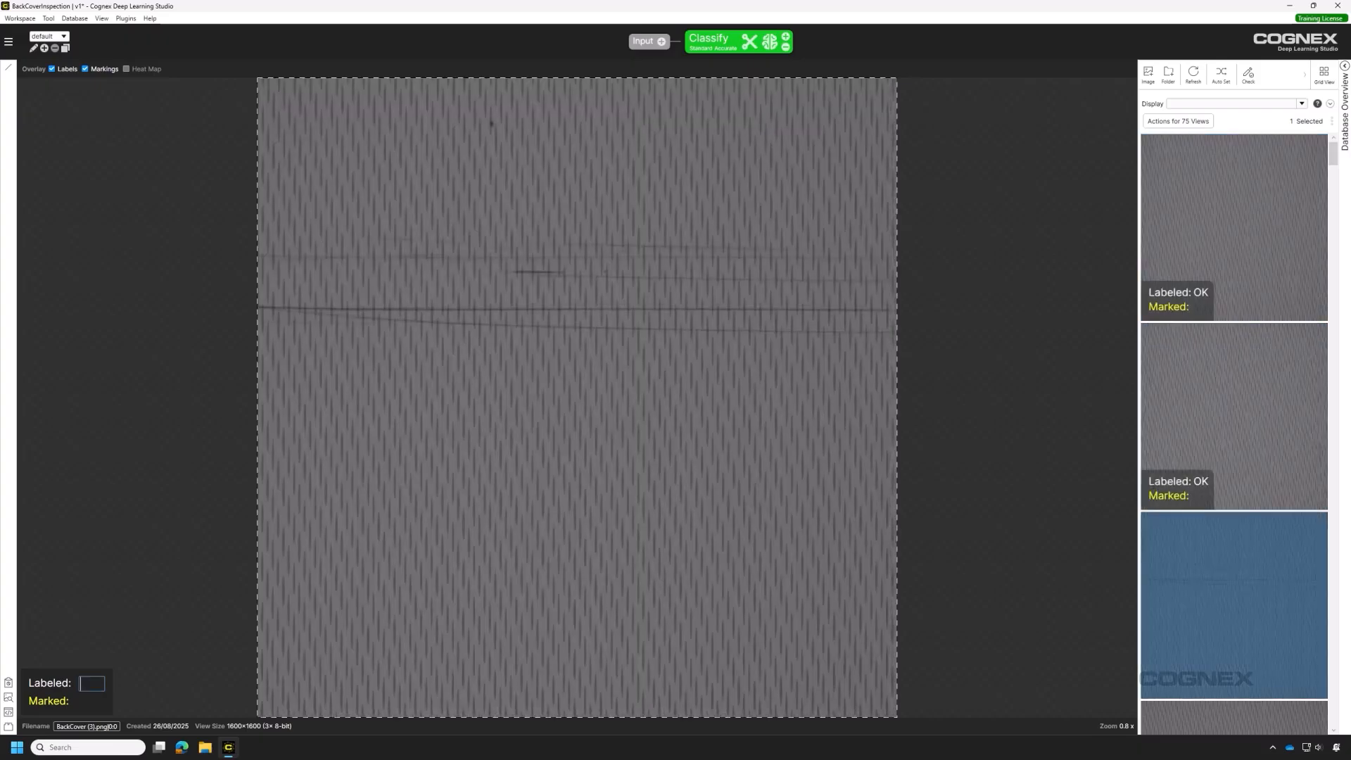
- Label BackCover (3) as NG-Scratch, BackCover (4) as NG-Dent and BackCover (5) as NG-Stain
type("NG-Scratch")
key("Down")
type("NG-Dent")
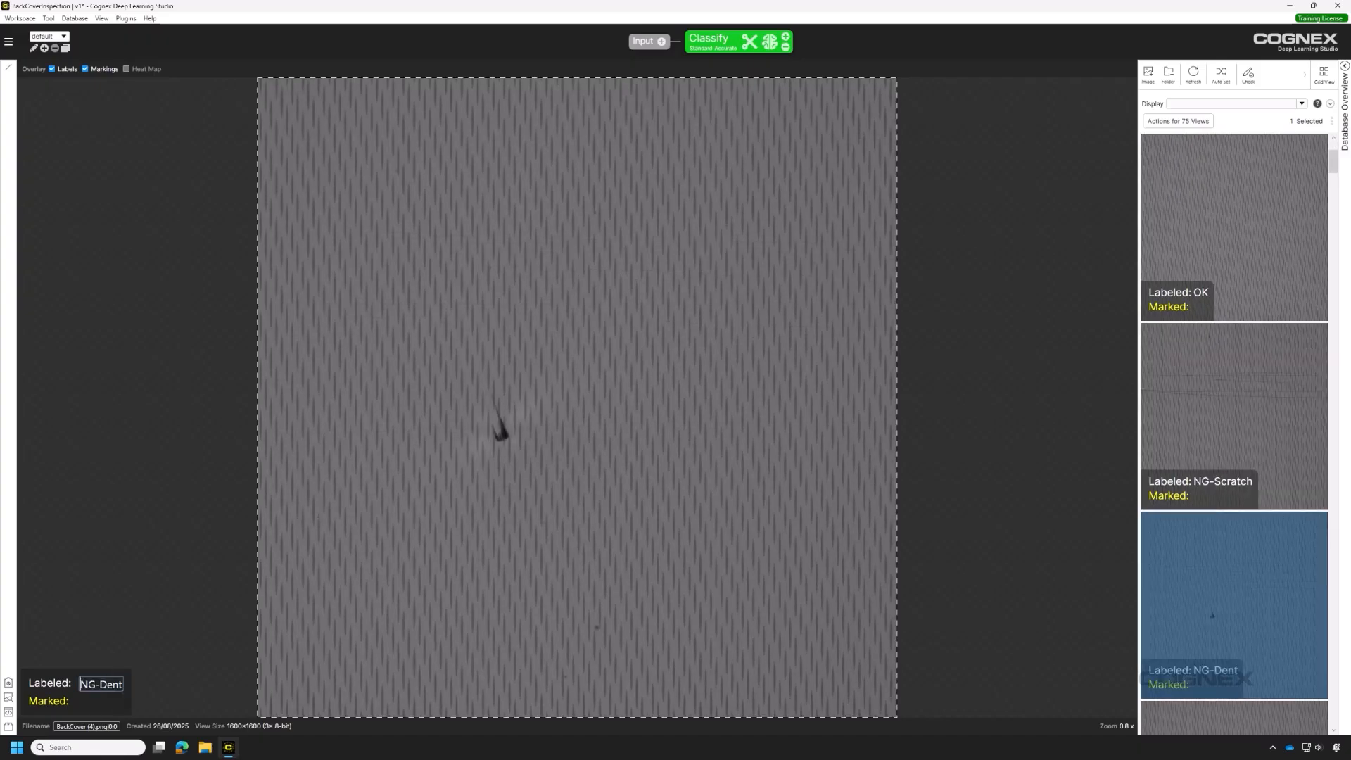
key("Down")
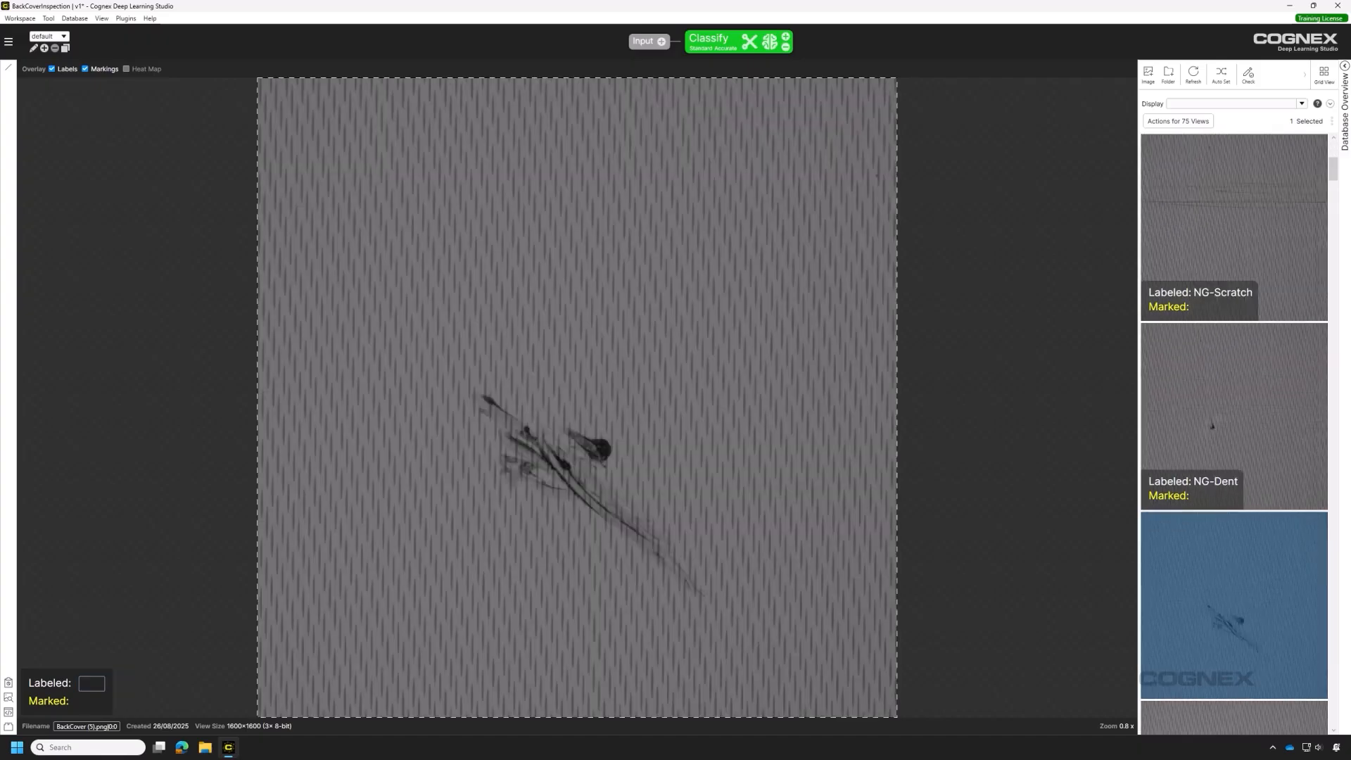
type("NG-S")
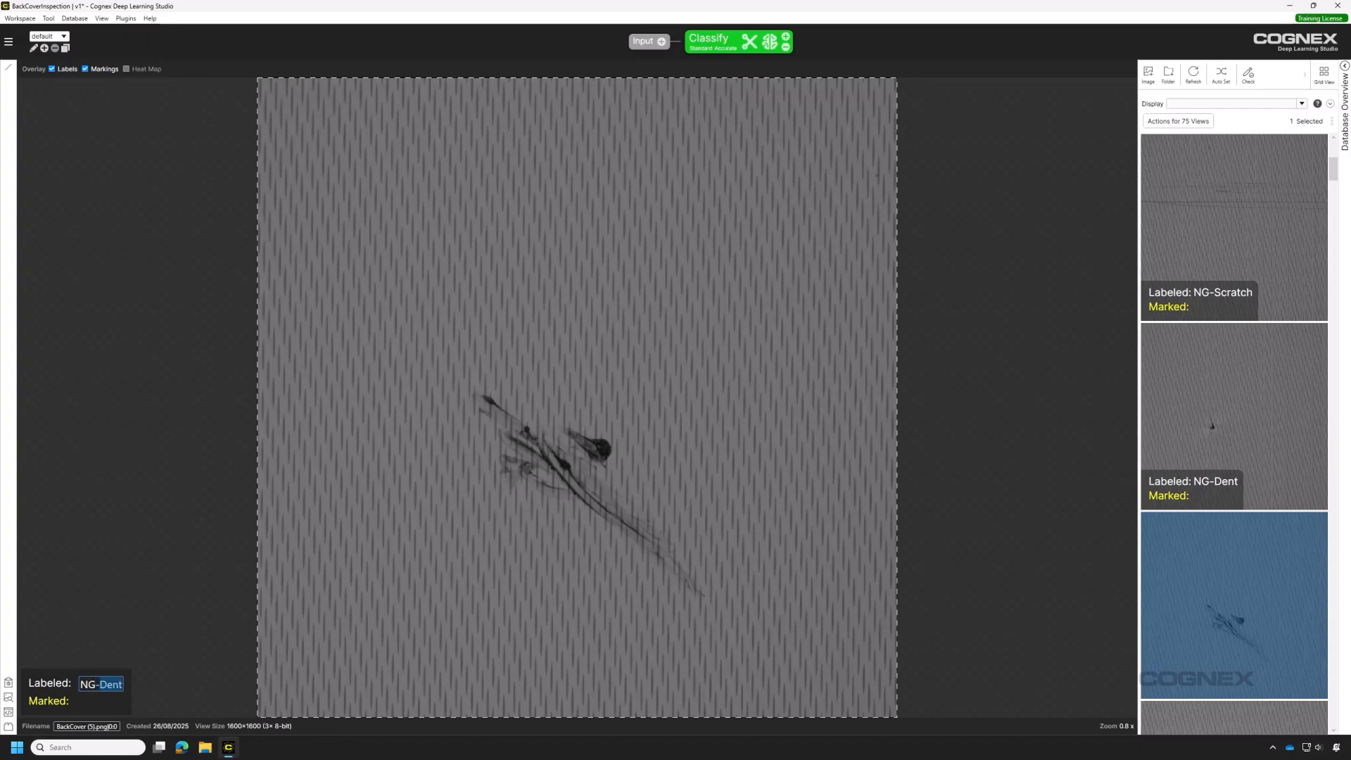
type("tain")
key("Return")
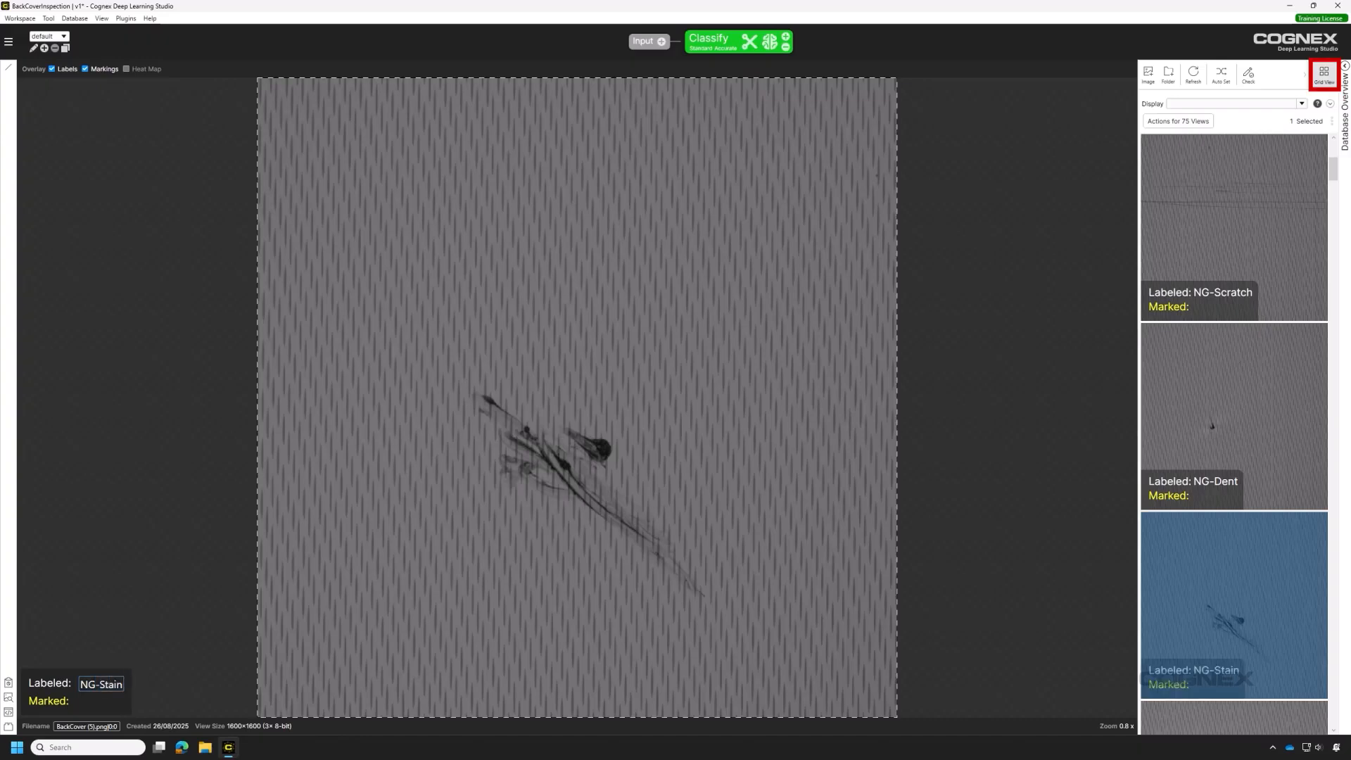
- Show the images as a filename list and label BackCover (7) NG-Scratch, BackCover (10) OK and BackCover (15) NG-Stain
left_click(1323, 74)
left_click(1184, 233)
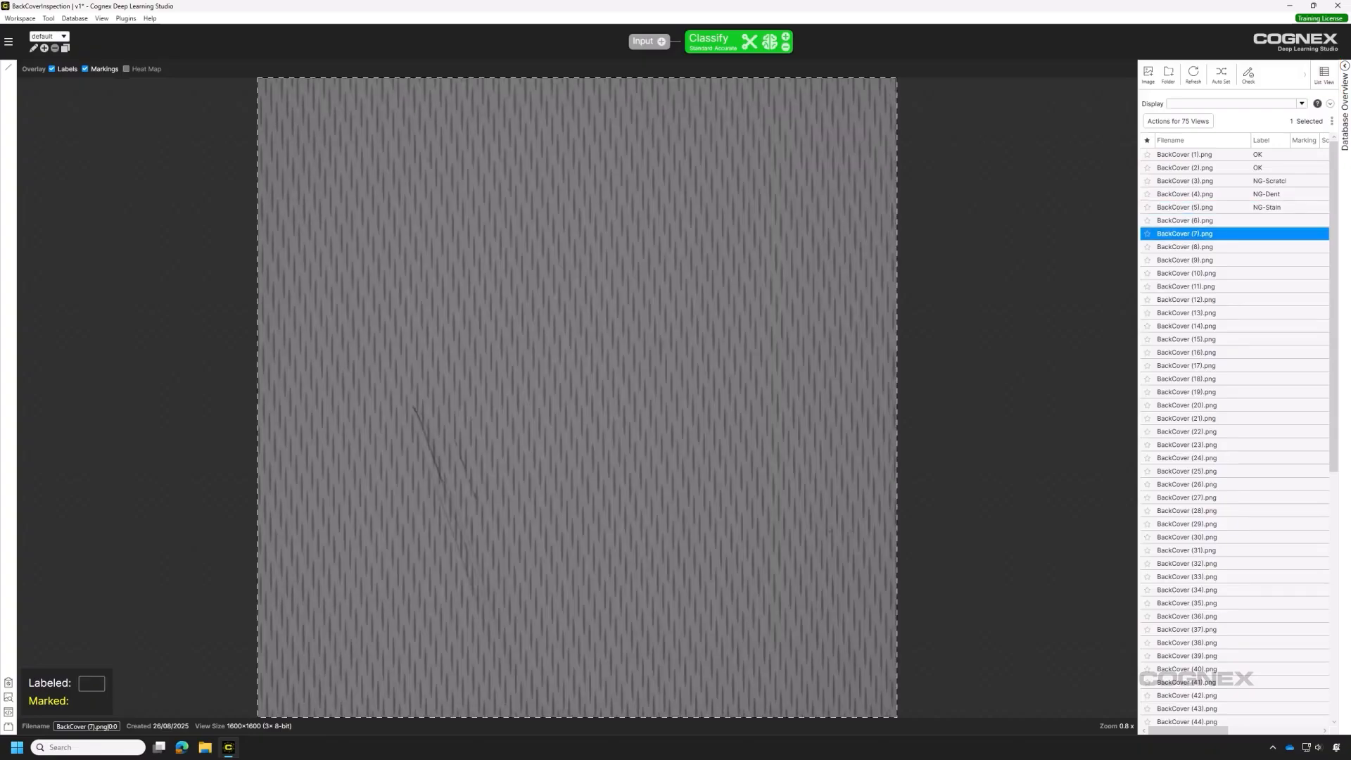
type("NG-Scratch")
key("Return")
left_click(1186, 273)
type("OK")
key("Return")
left_click(1186, 339)
type("NG-Stain")
key("Return")
- Return to thumbnails and label BackCover (22) through BackCover (24) together with the existing NG-Stain tag
left_click(1324, 75)
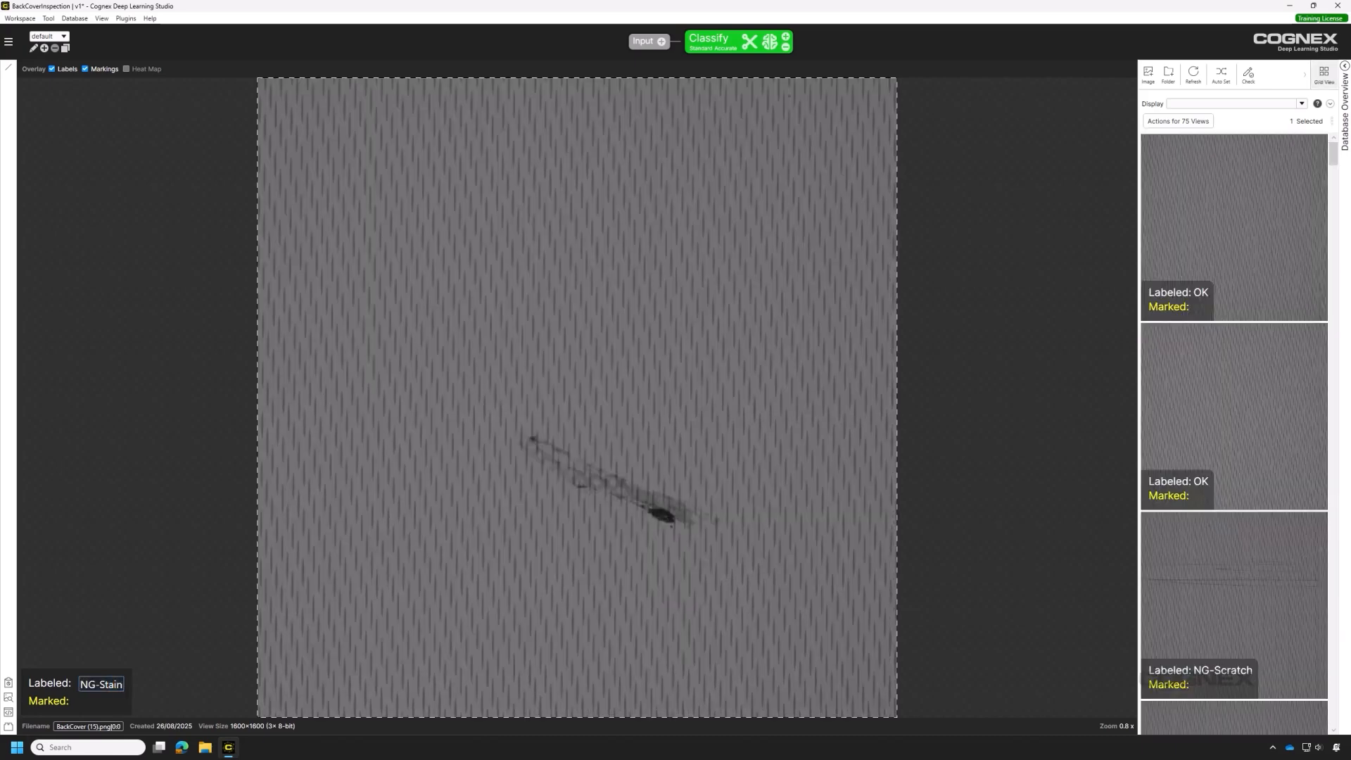
scroll(1212, 594, "down", 4)
scroll(1212, 594, "down", 3)
left_click(1228, 315)
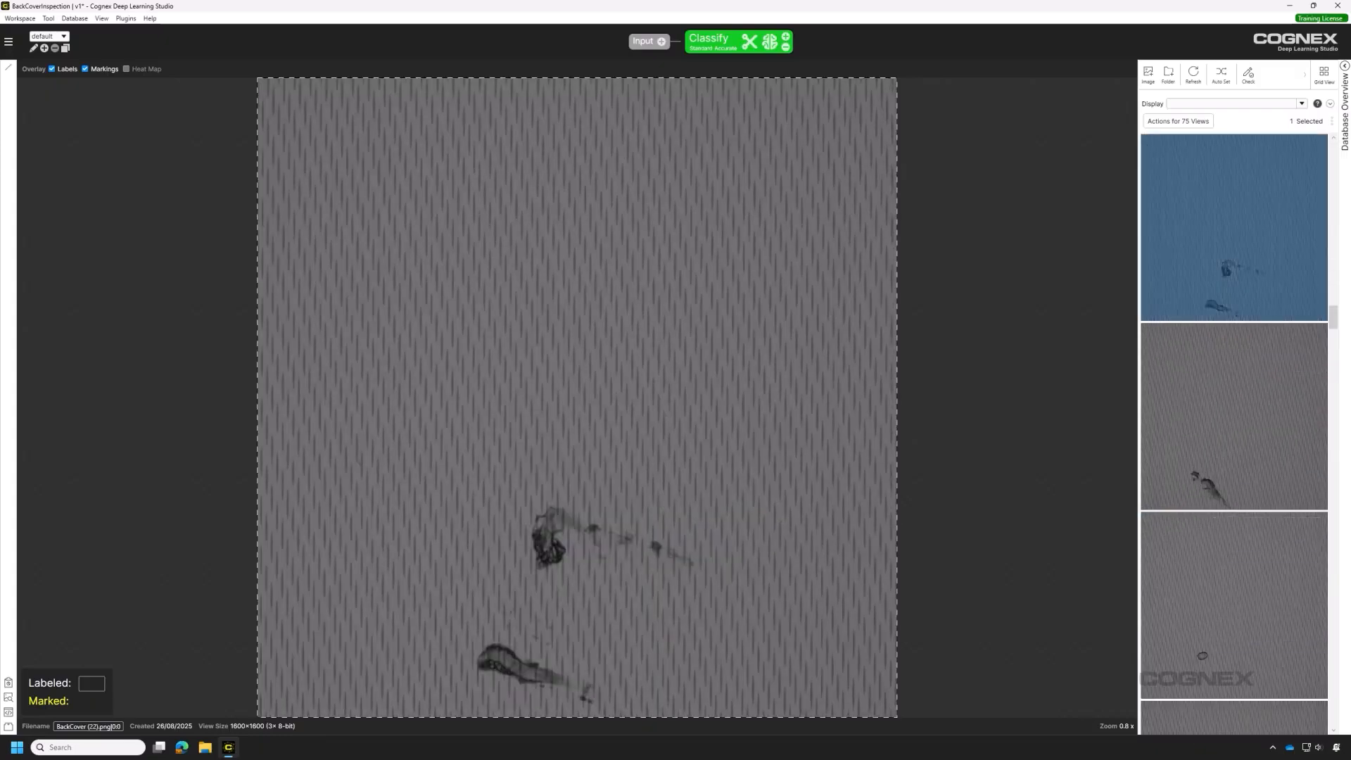
left_click(1230, 604, "shift")
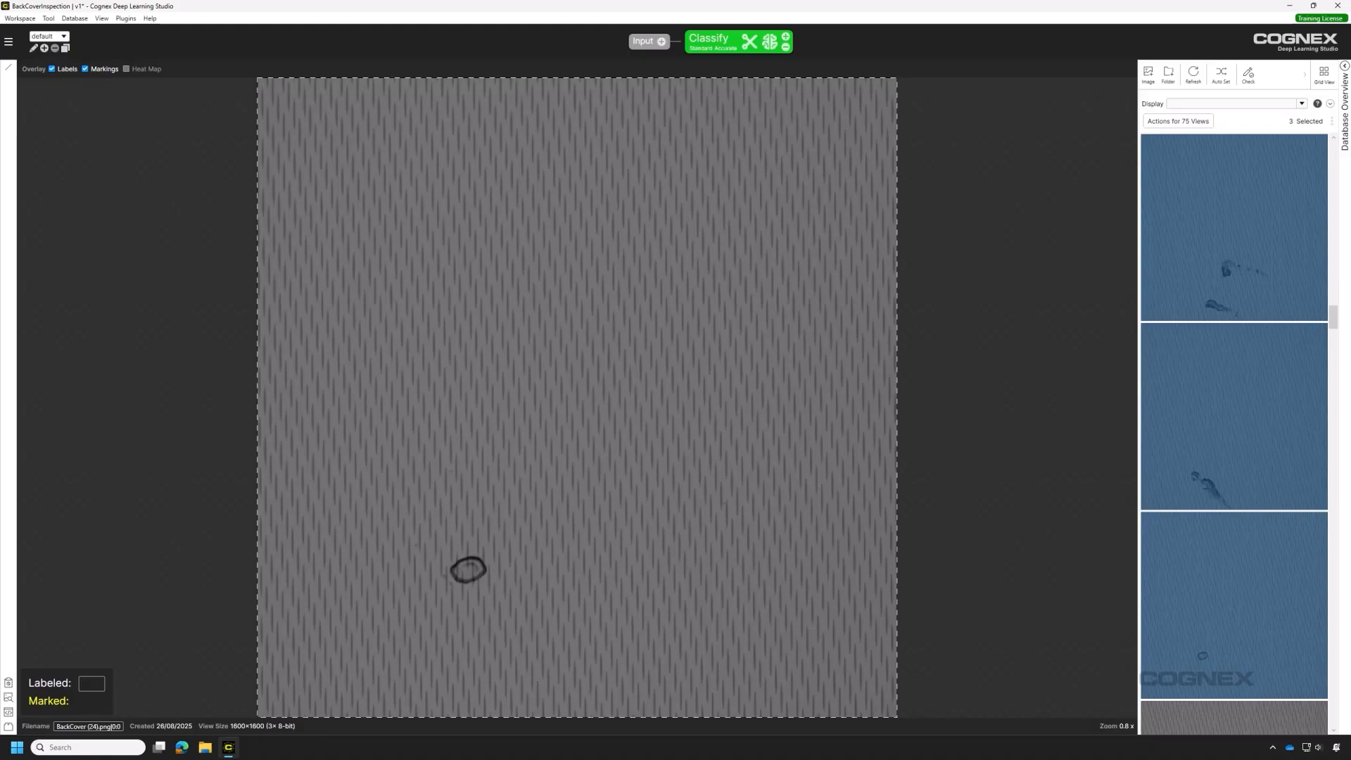
right_click(1229, 593)
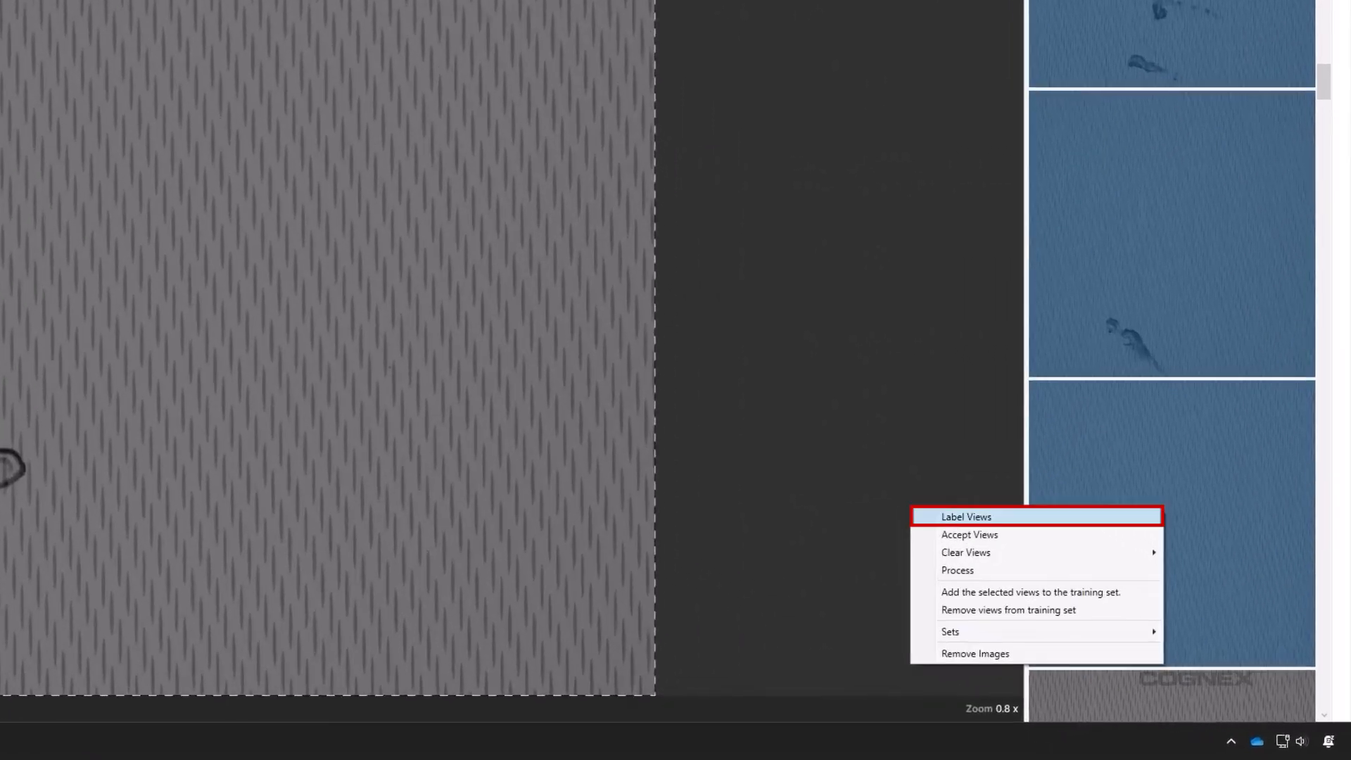
left_click(966, 516)
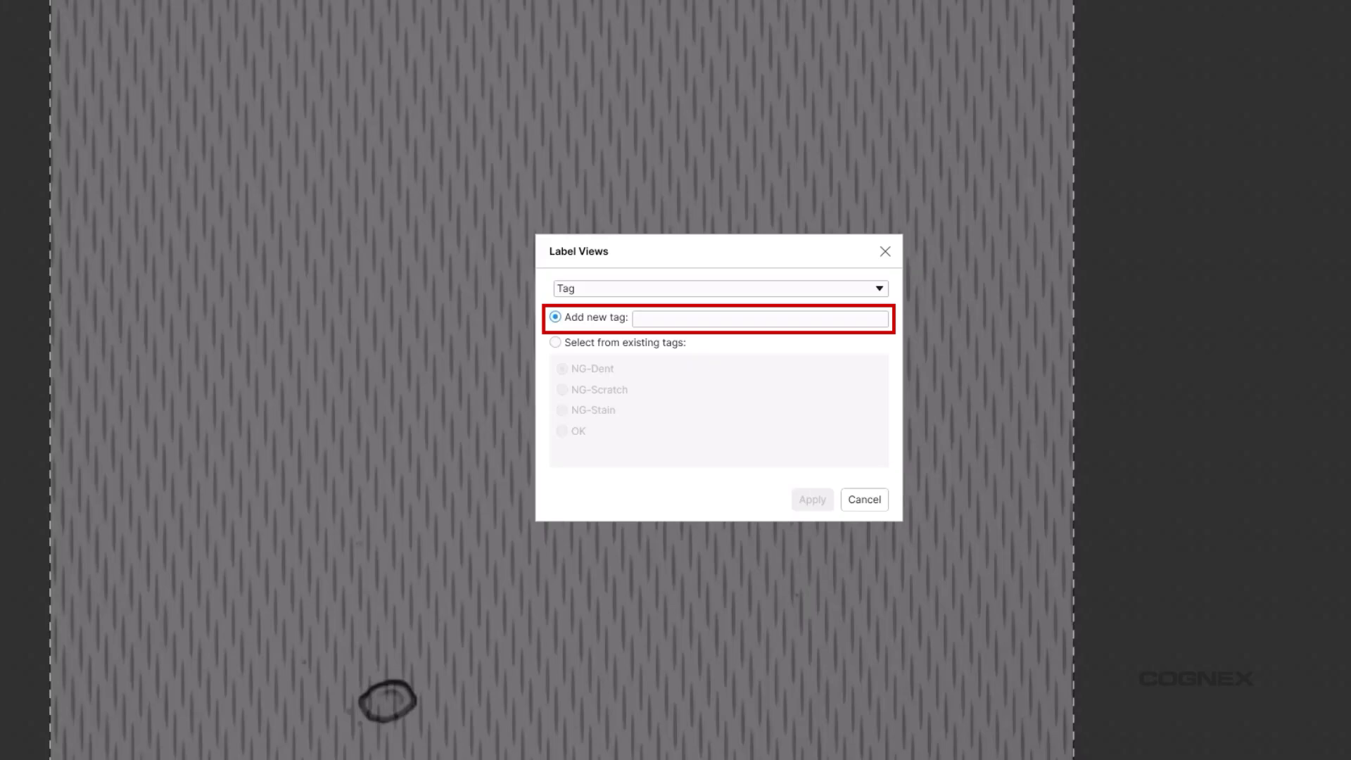
left_click(554, 342)
left_click(562, 410)
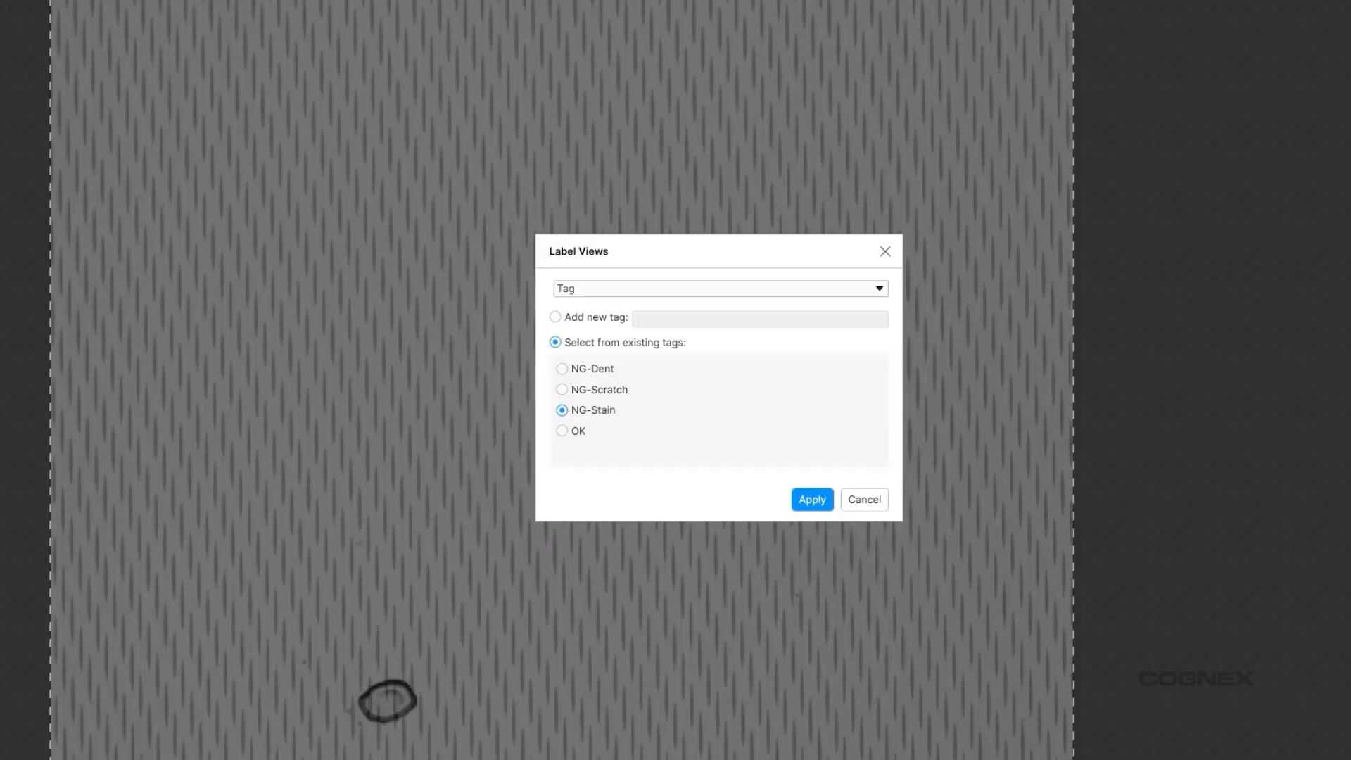
left_click(811, 499)
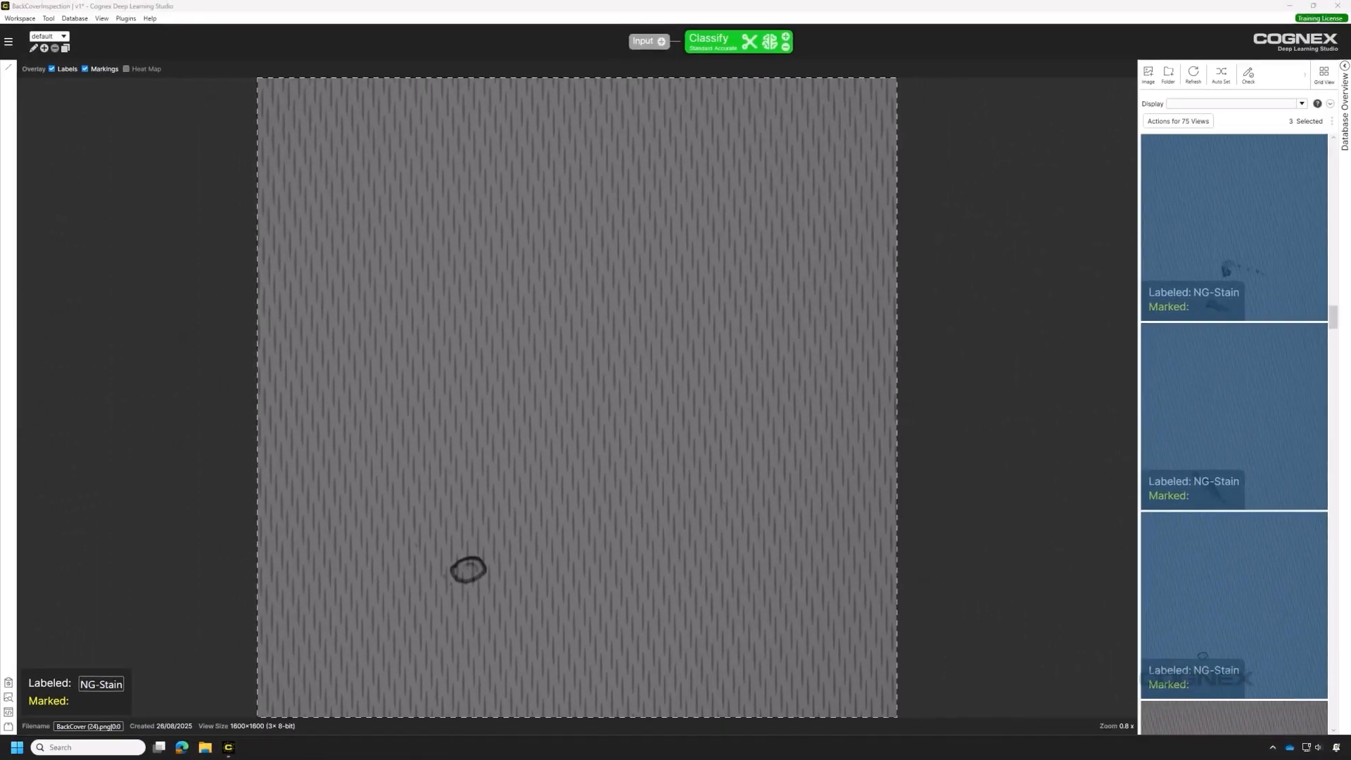
- Label BackCover (35) as NG-Dent and BackCover (36) as NG-Scratch
scroll(1234, 619, "down", 3)
scroll(1234, 619, "down", 2)
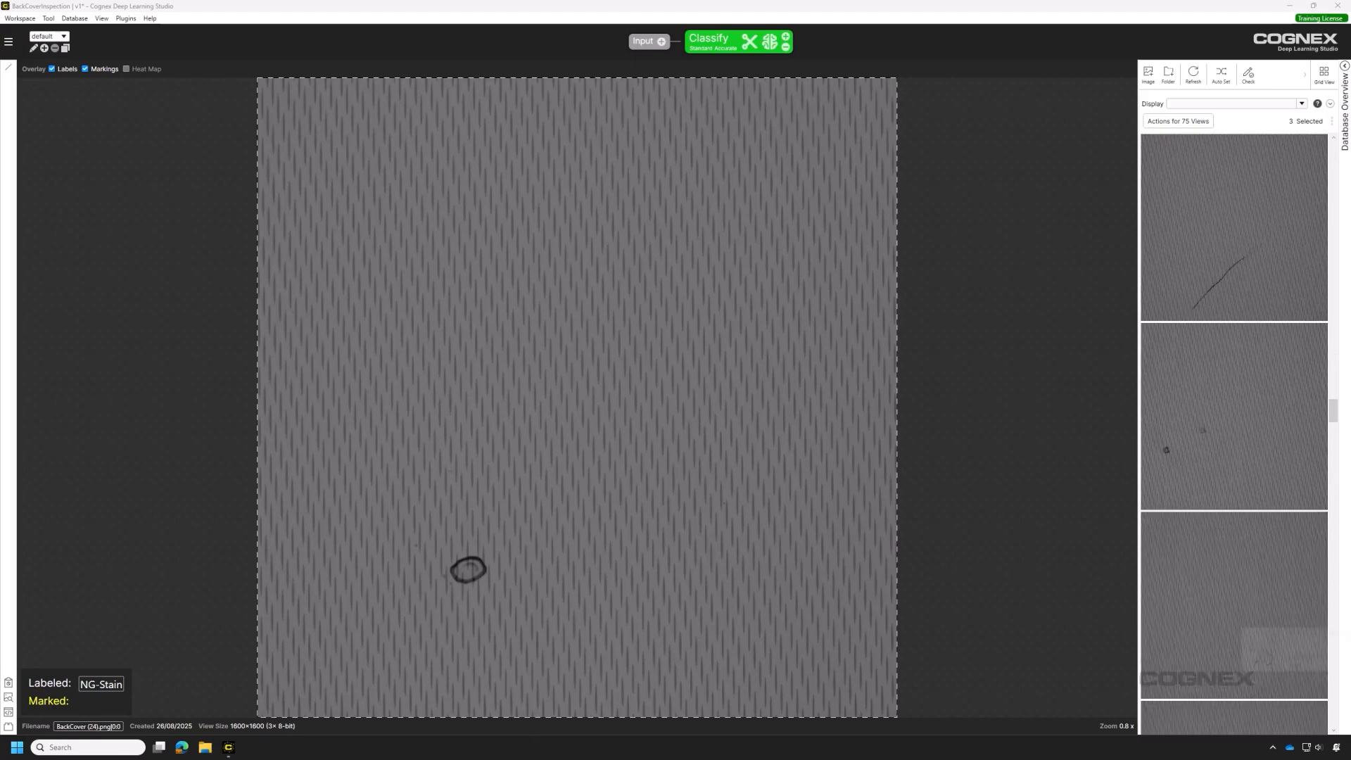
left_click(1232, 492)
type("Dent")
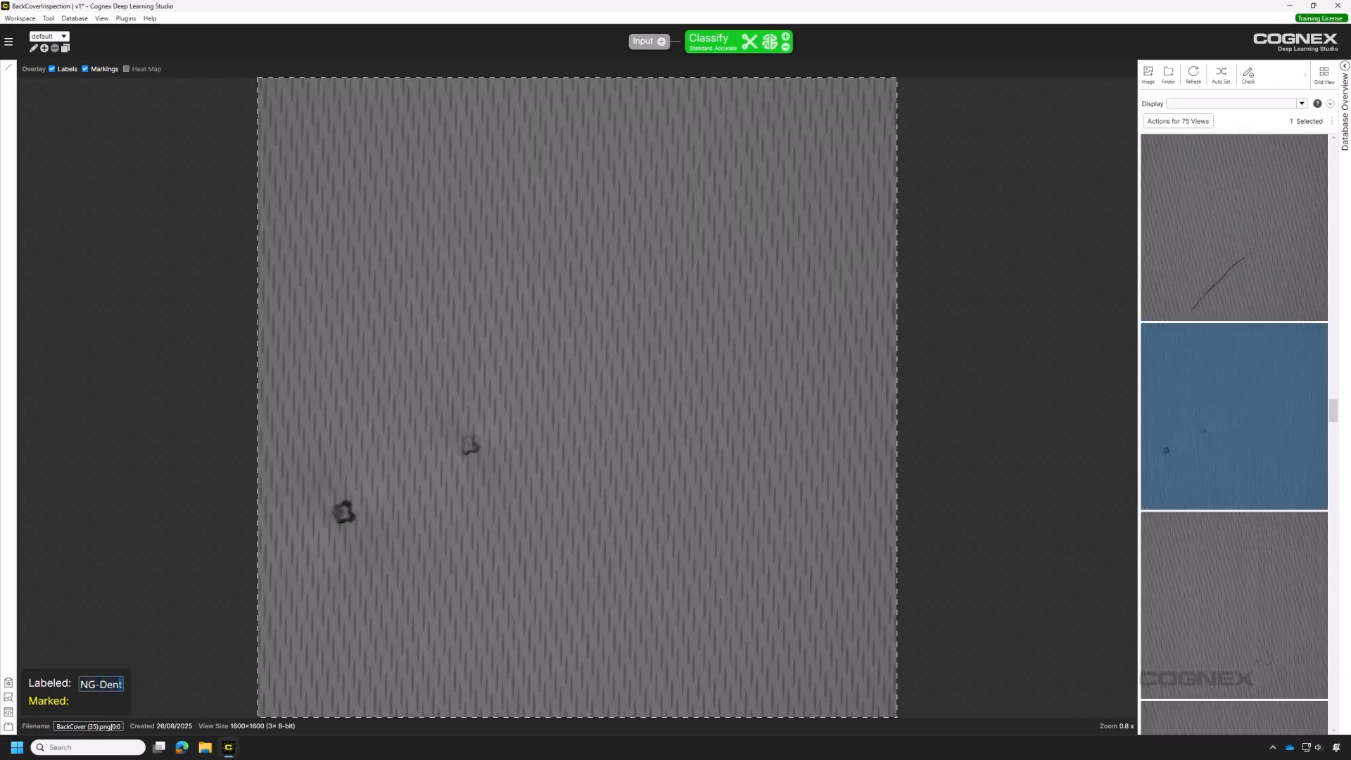
key("Return")
type("Scratch")
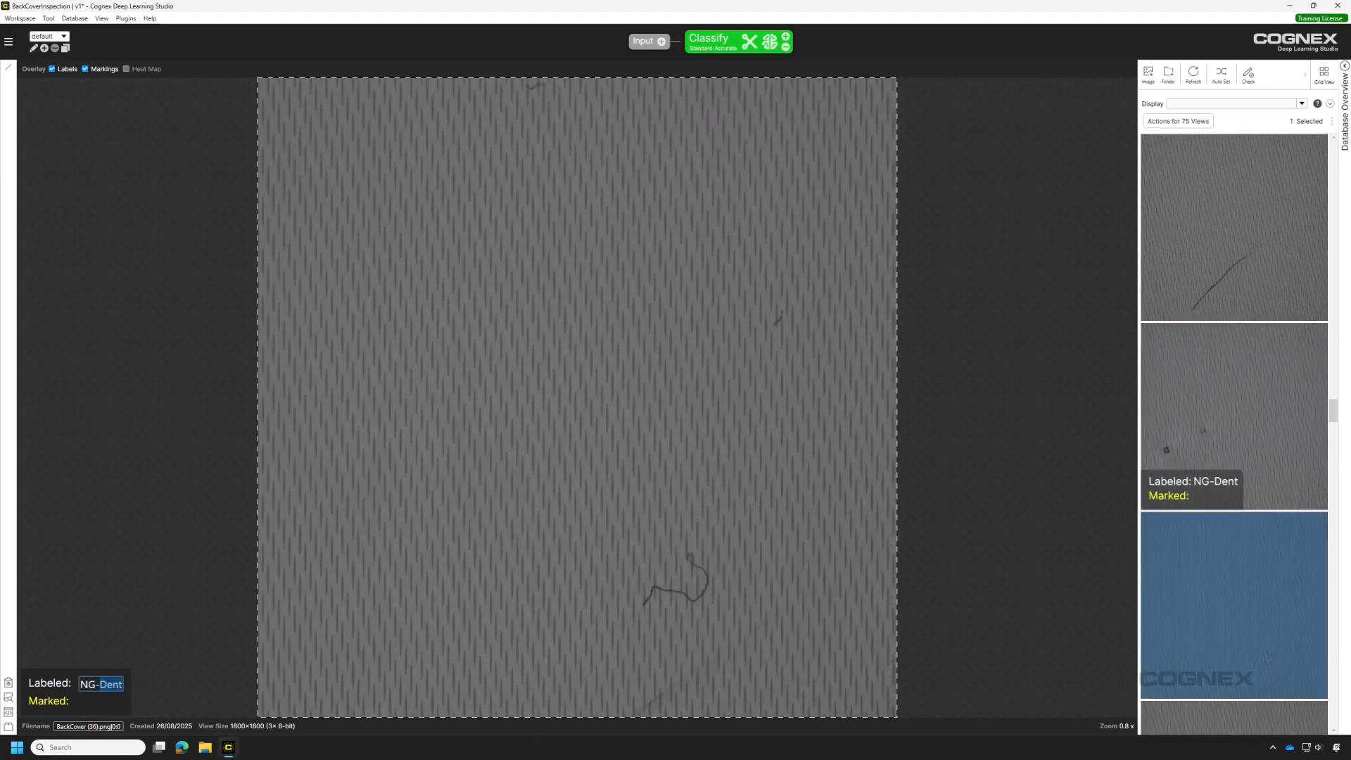
key("Return")
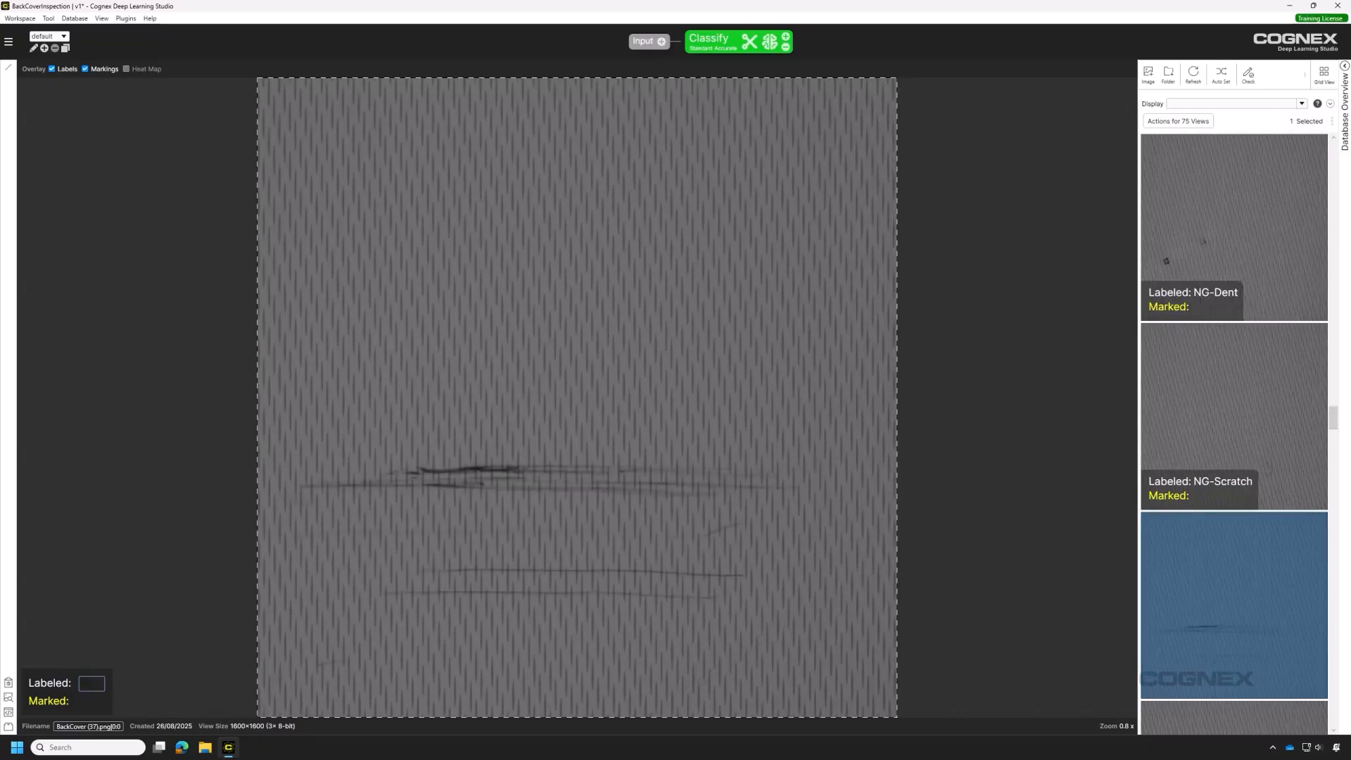
- Label the defect-free images BackCover (38) and BackCover (39) together with the existing OK tag
key("Return")
left_click(1239, 597, "ctrl")
right_click(1240, 598)
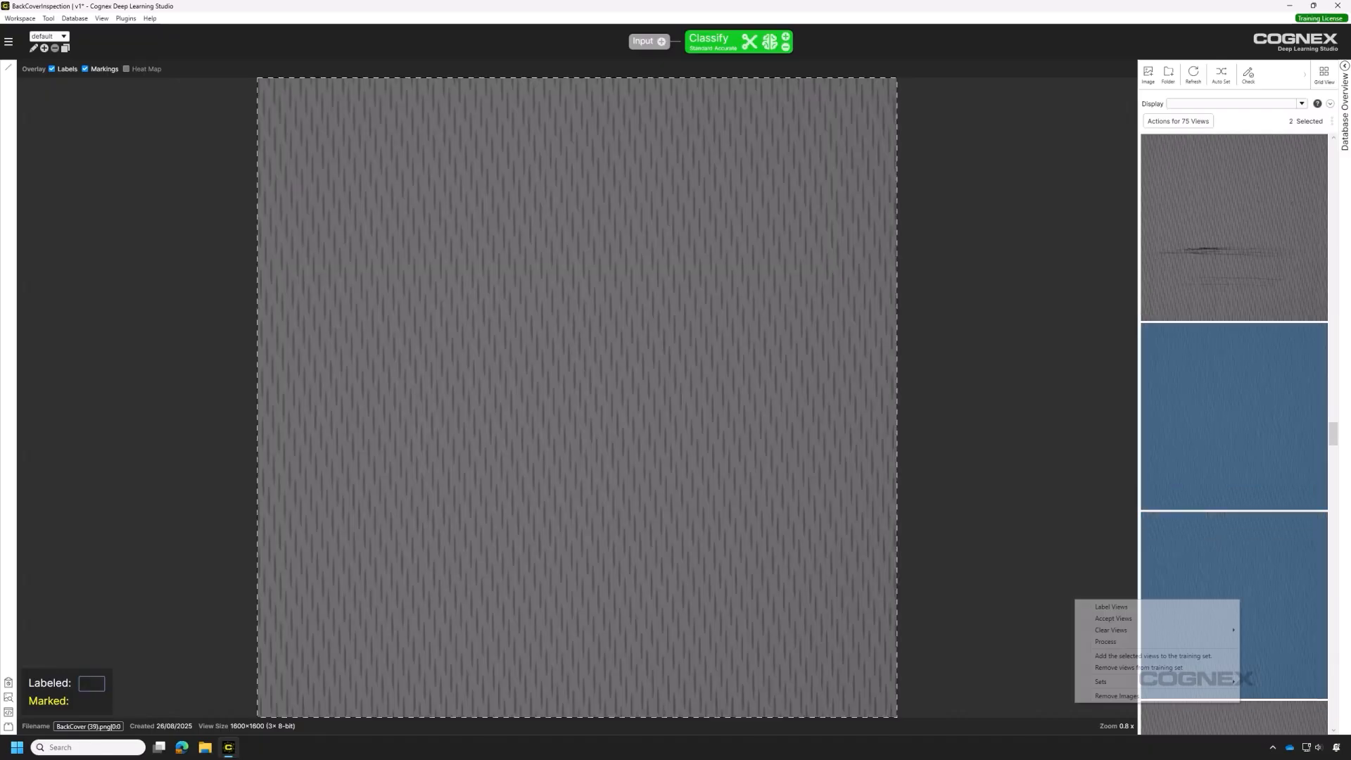
left_click(1220, 605)
left_click(573, 345)
left_click(583, 401)
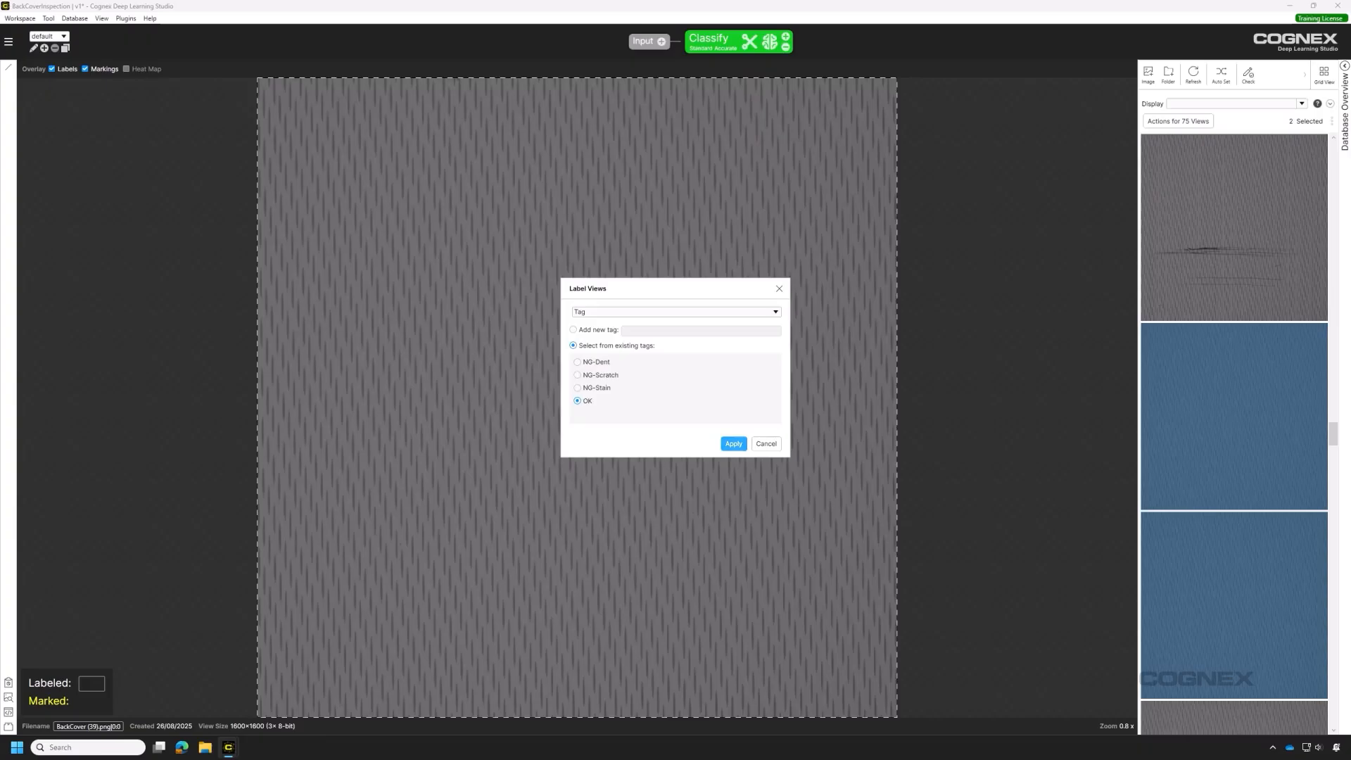
left_click(733, 443)
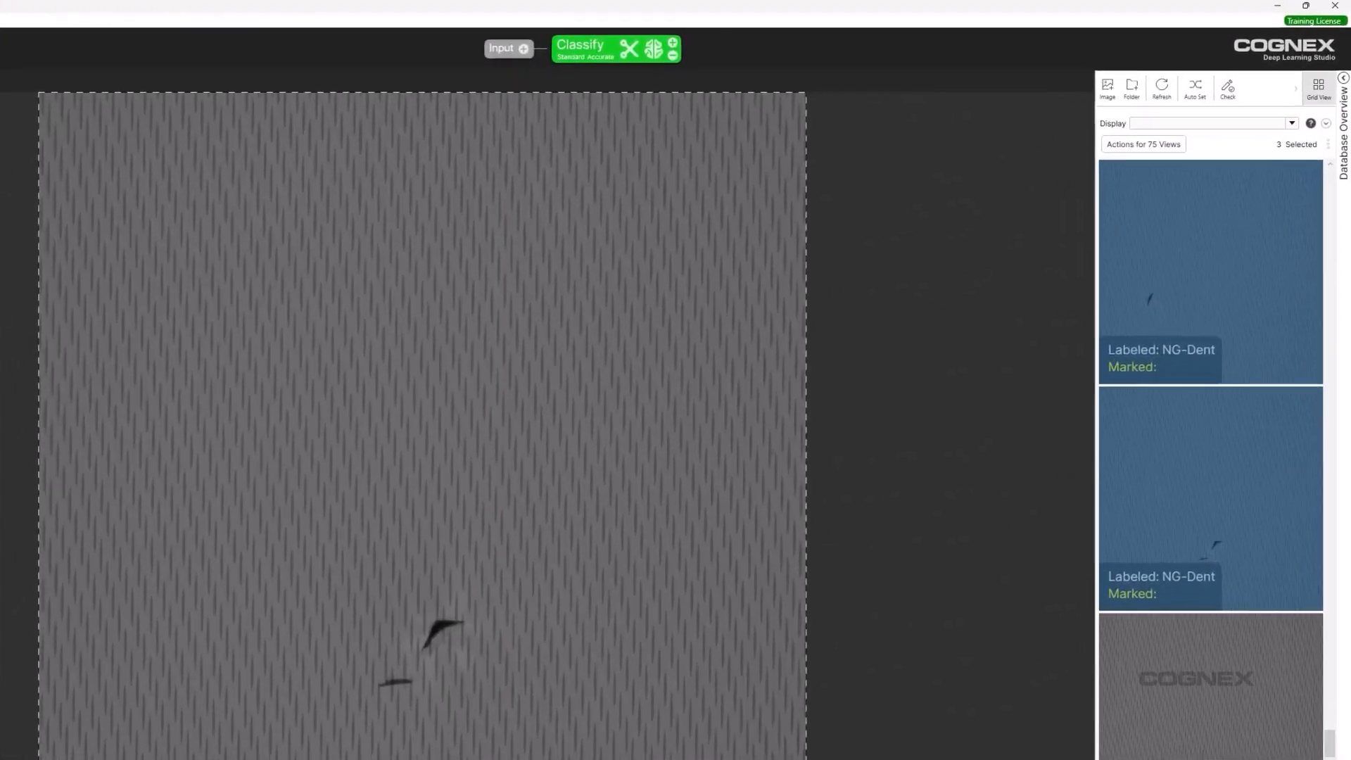
- Show the images as a filename list and filter the display to labeled views only
left_click(1318, 89)
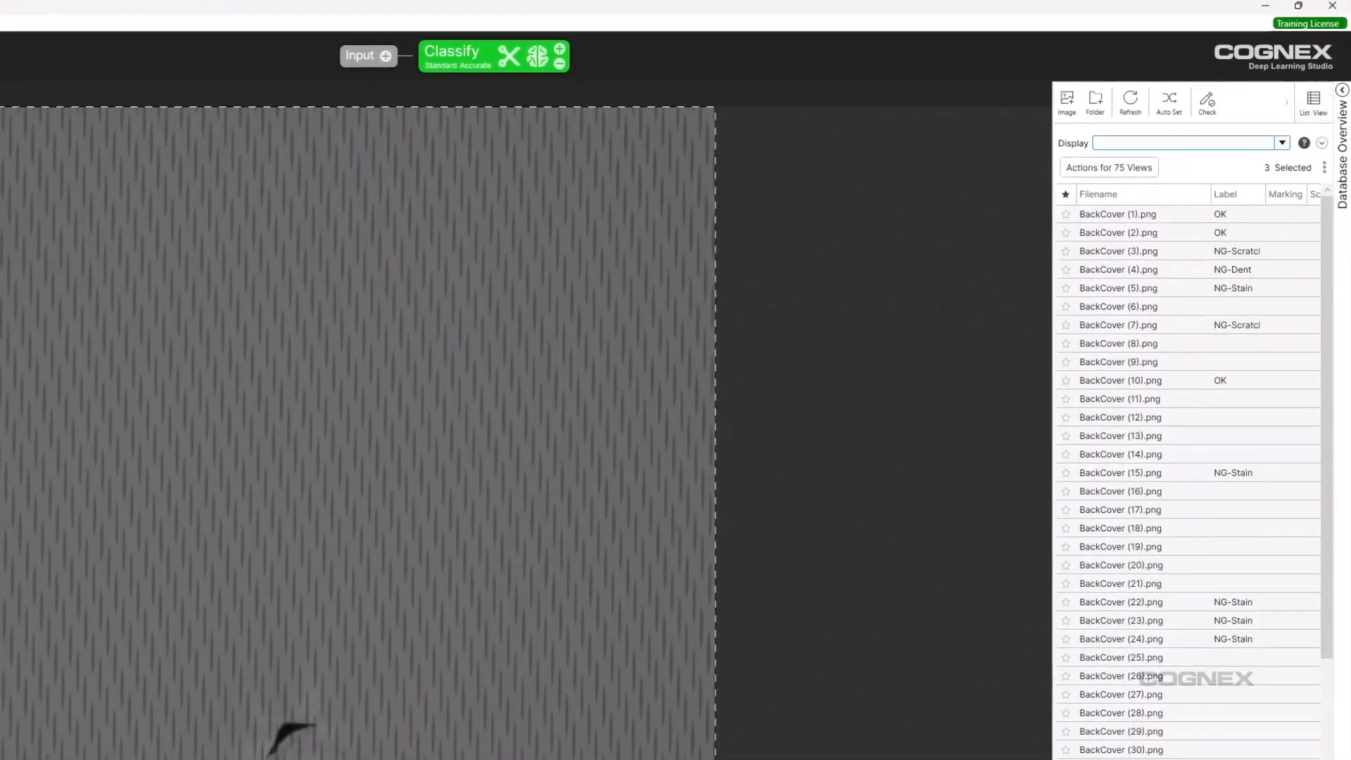
left_click(1282, 143)
left_click(1189, 249)
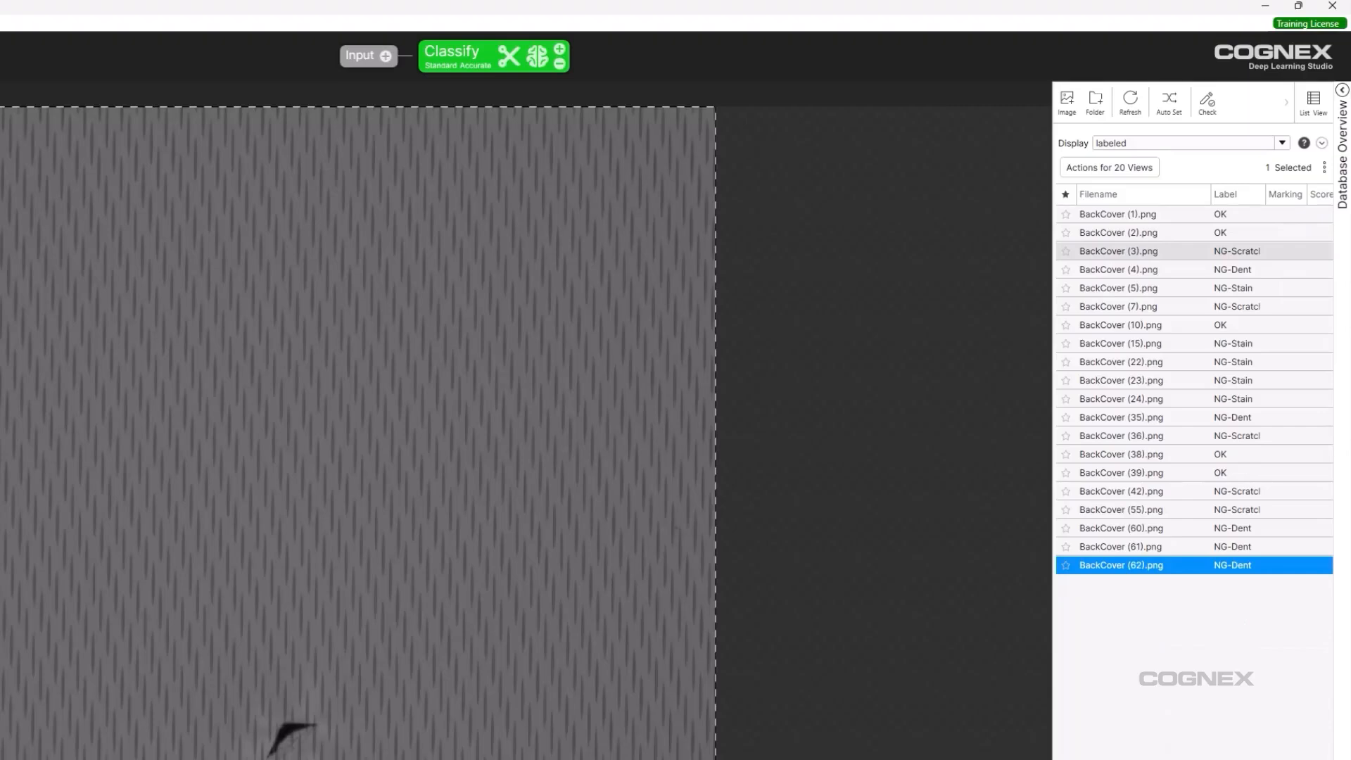
- Add all the labeled views, BackCover (1) through BackCover (62), to the training set and check their View Set column
left_click(1153, 215)
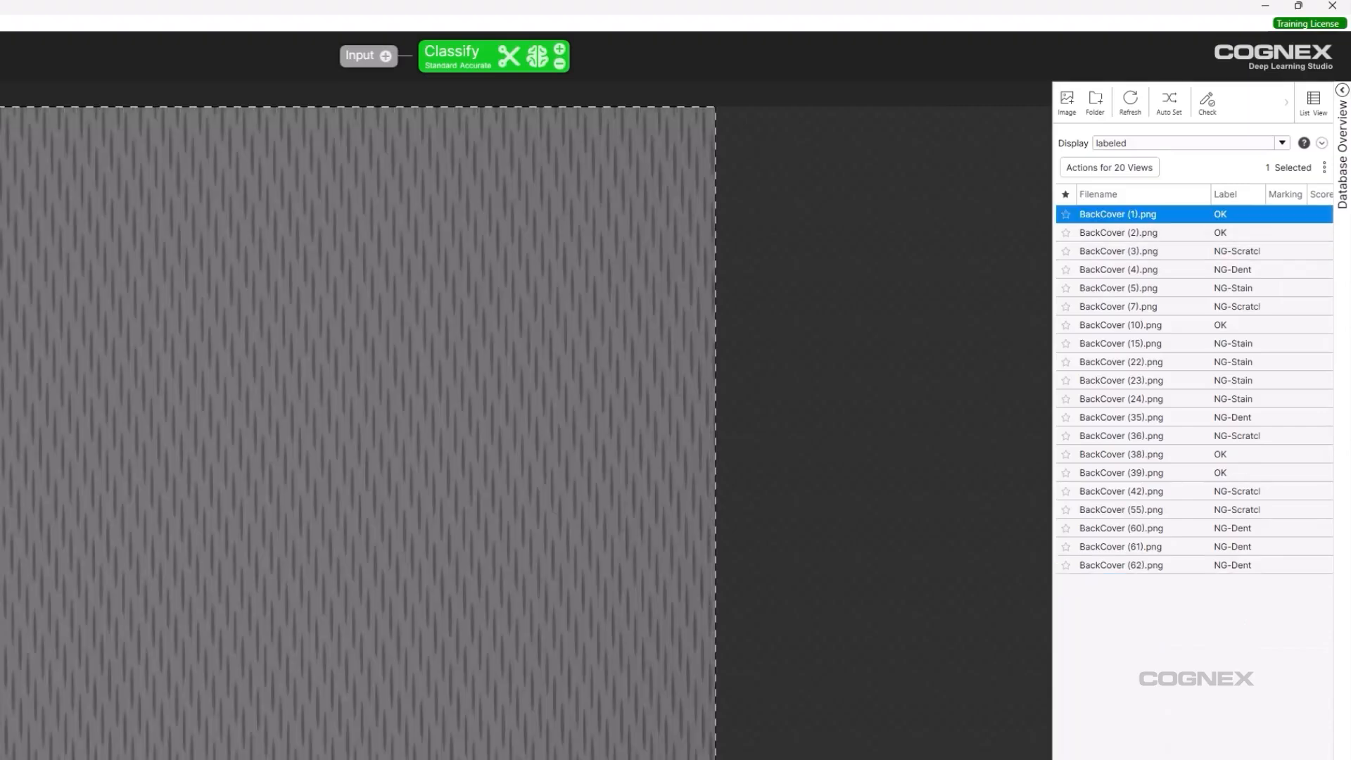
left_click(1153, 565, "shift")
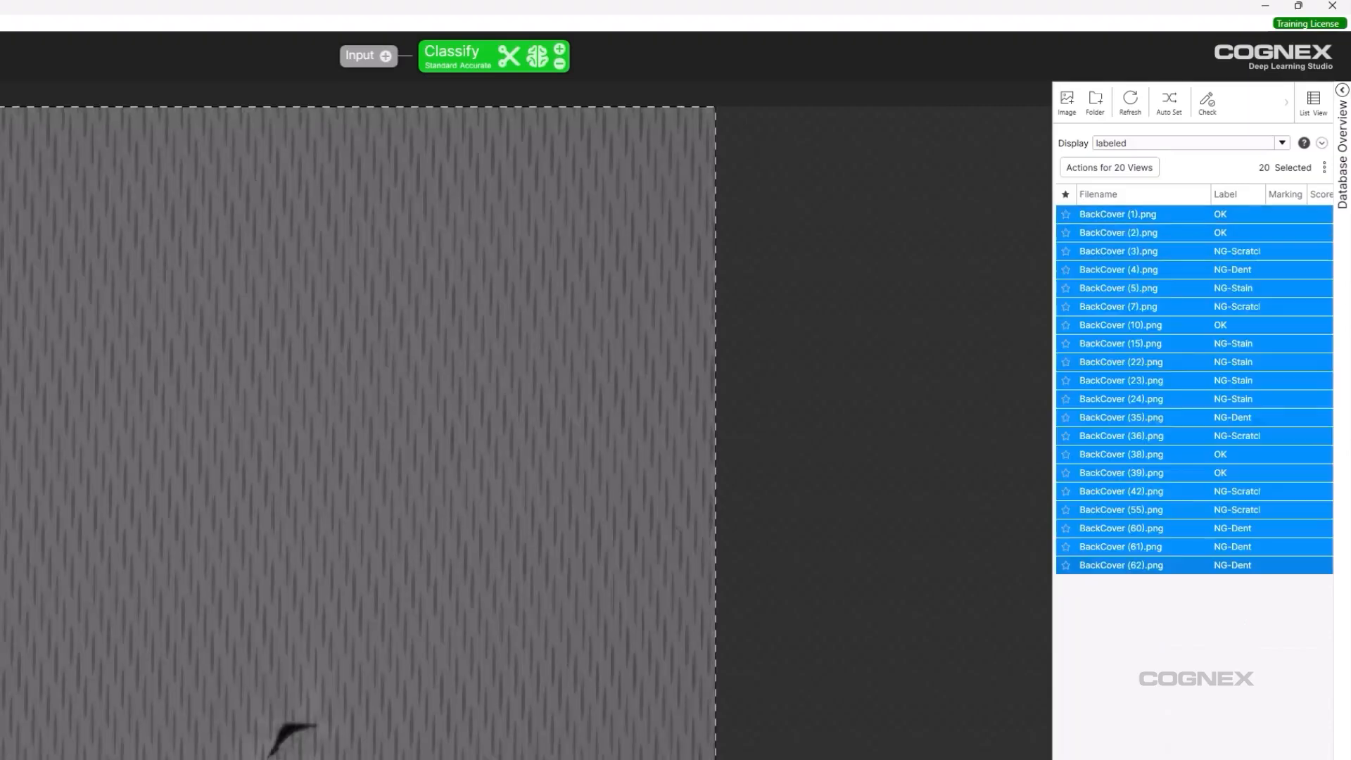
right_click(1180, 565)
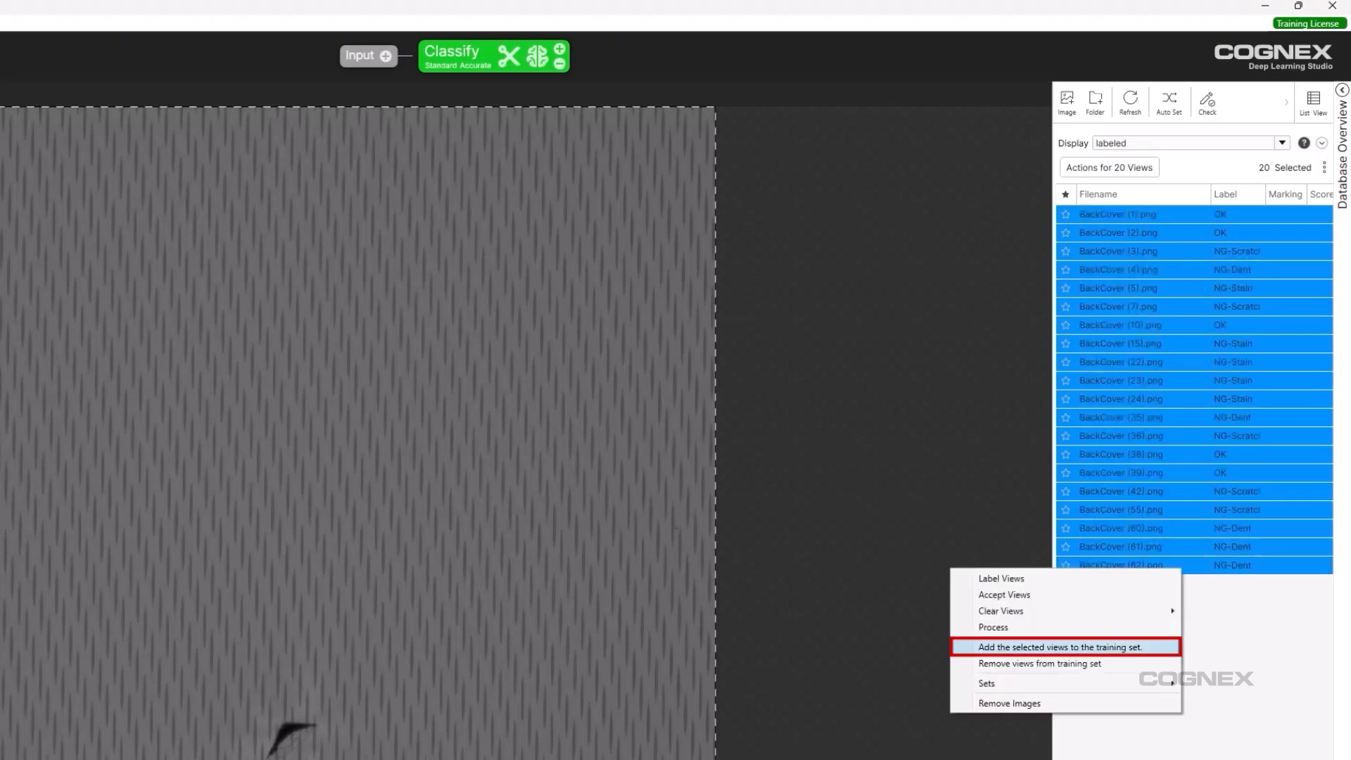
left_click(1060, 647)
left_click(425, 570)
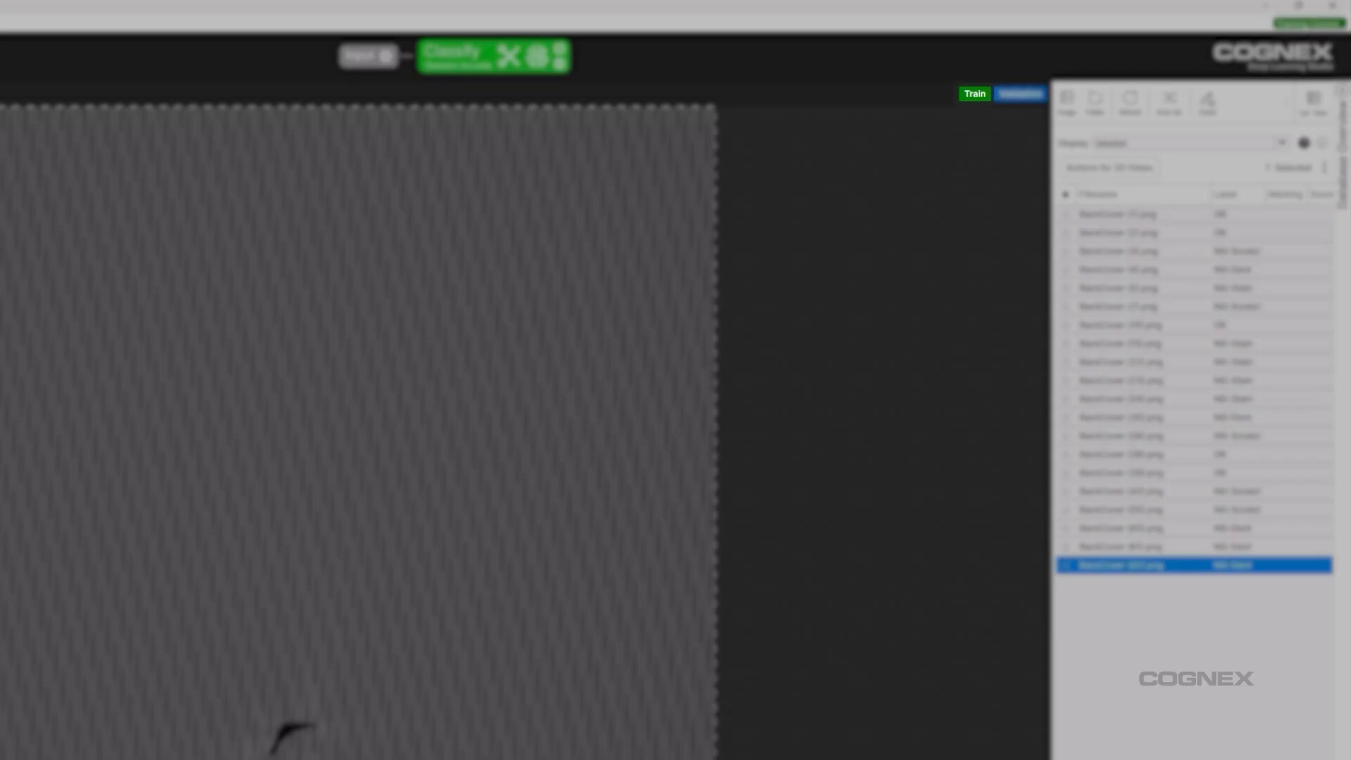
scroll(1194, 380, "right", 3)
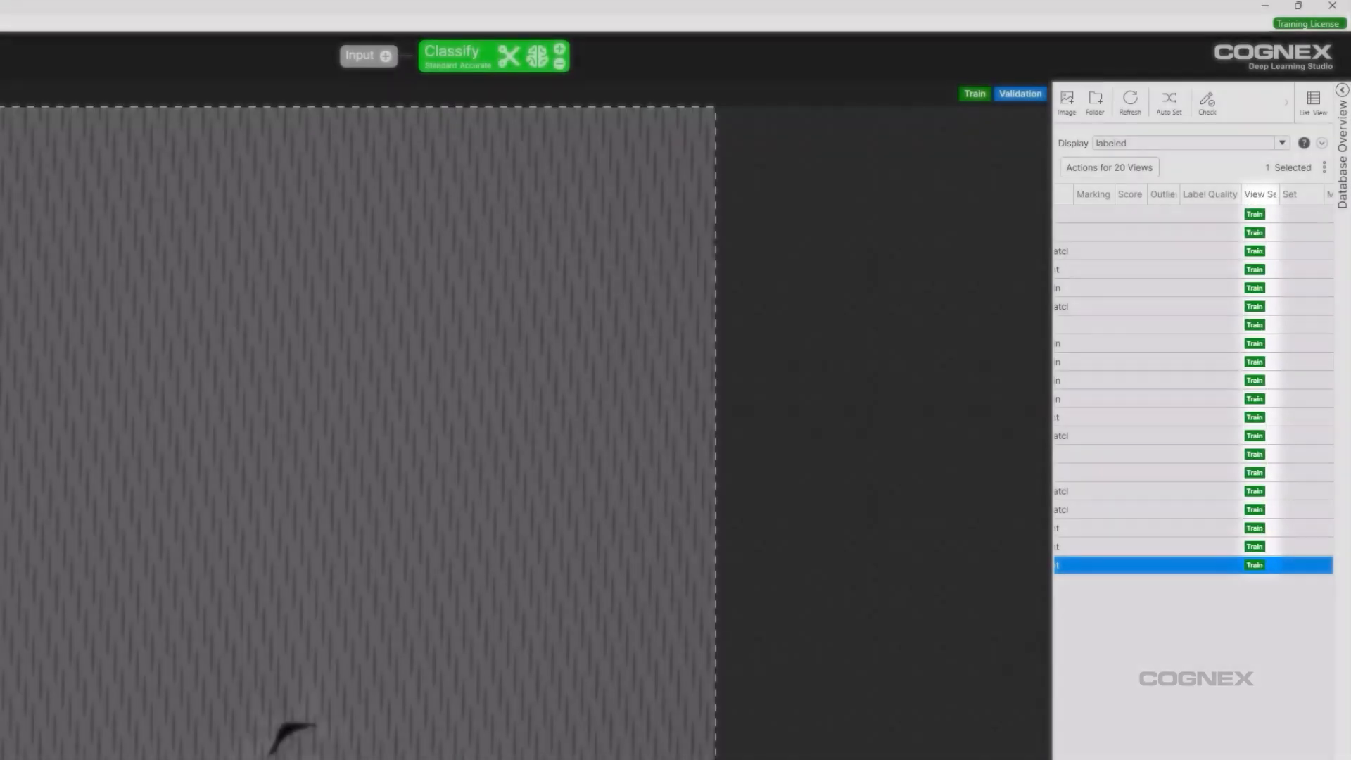
- Reset the display filter to all views
left_click(1281, 143)
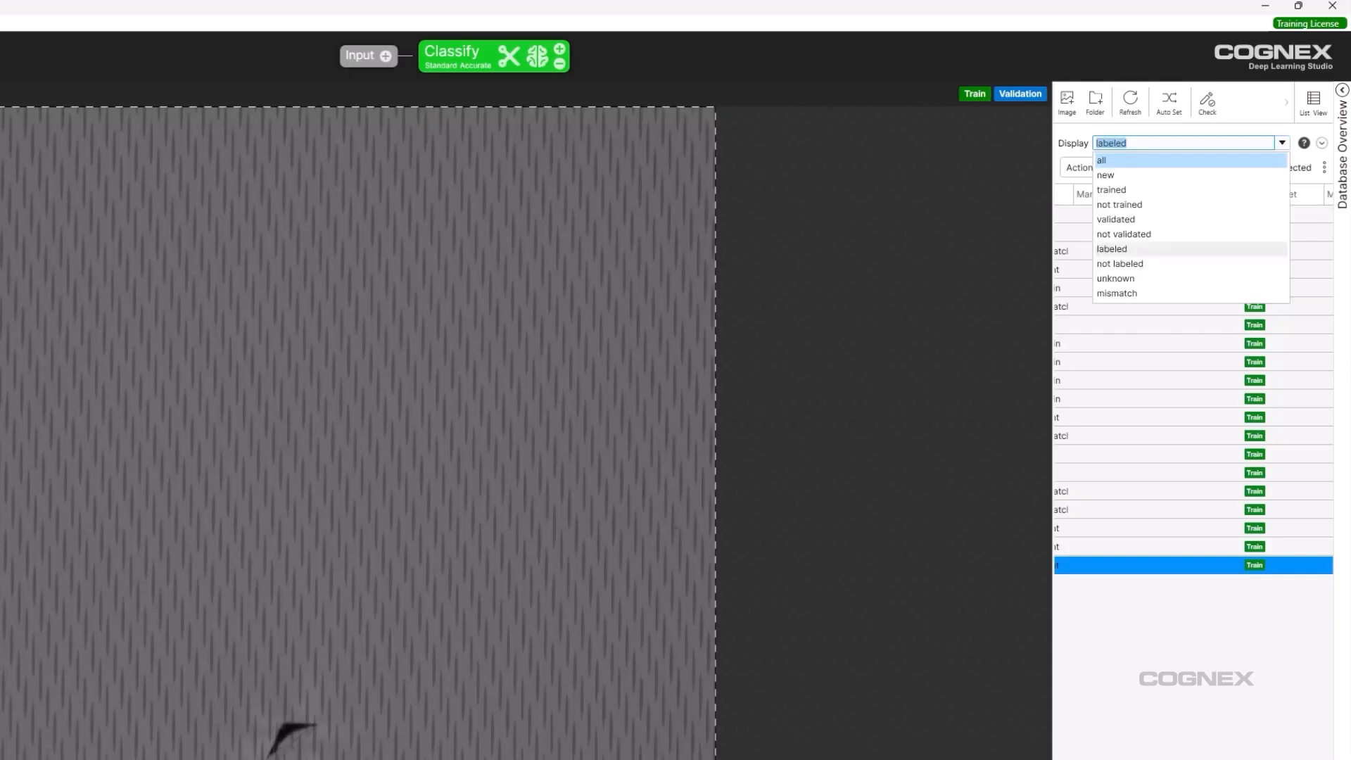
left_click(1103, 160)
scroll(1193, 380, "left", 3)
scroll(1196, 621, "up", 6)
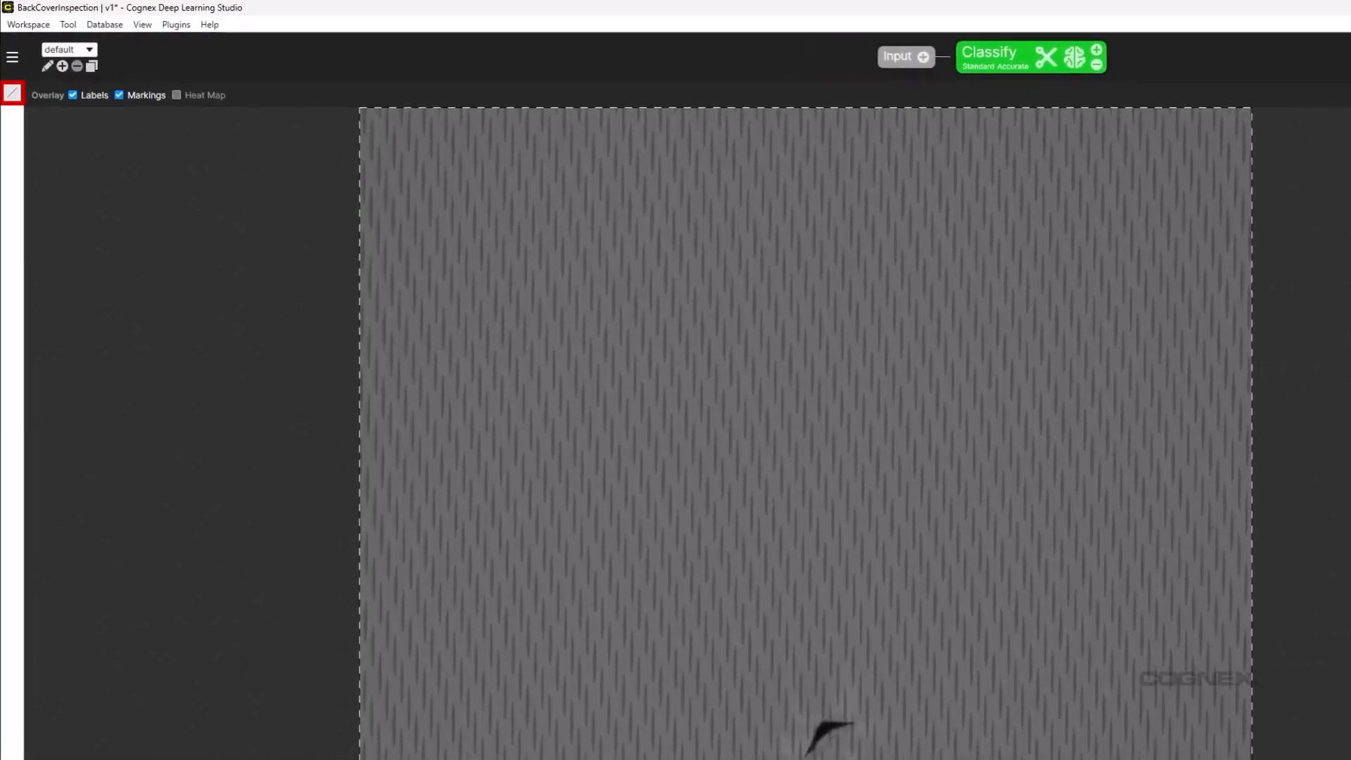
- Open the Classify tool's parameters, keep the Standard type and set the mode to Few Sample
left_click(8, 67)
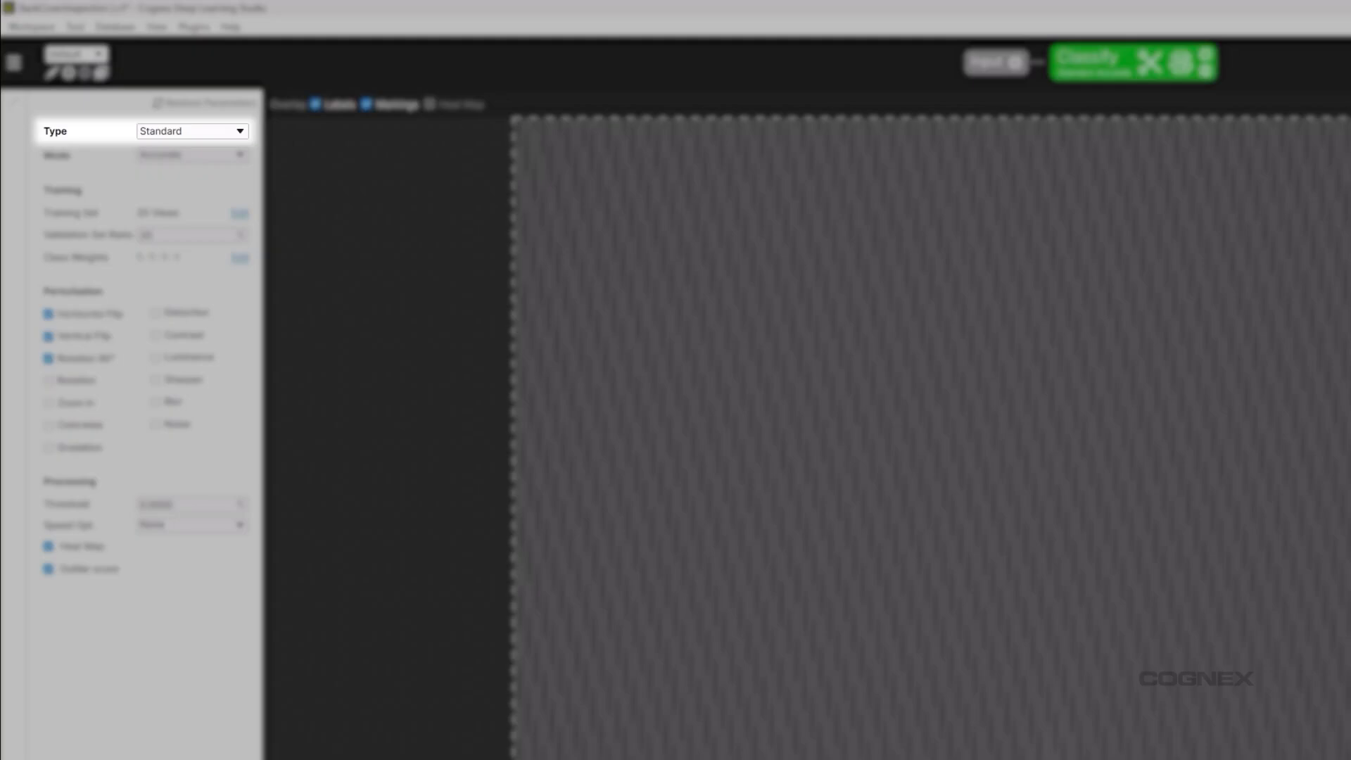
left_click(193, 132)
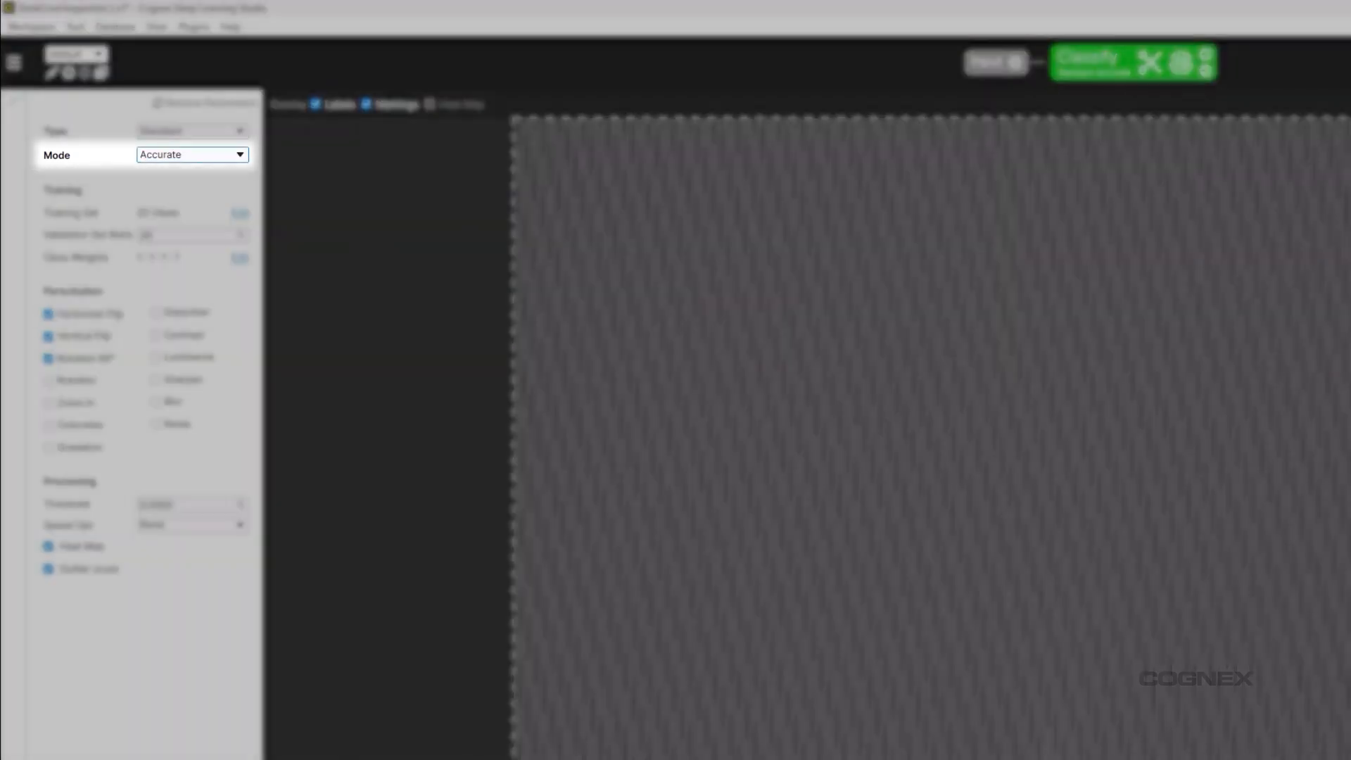
left_click(192, 154)
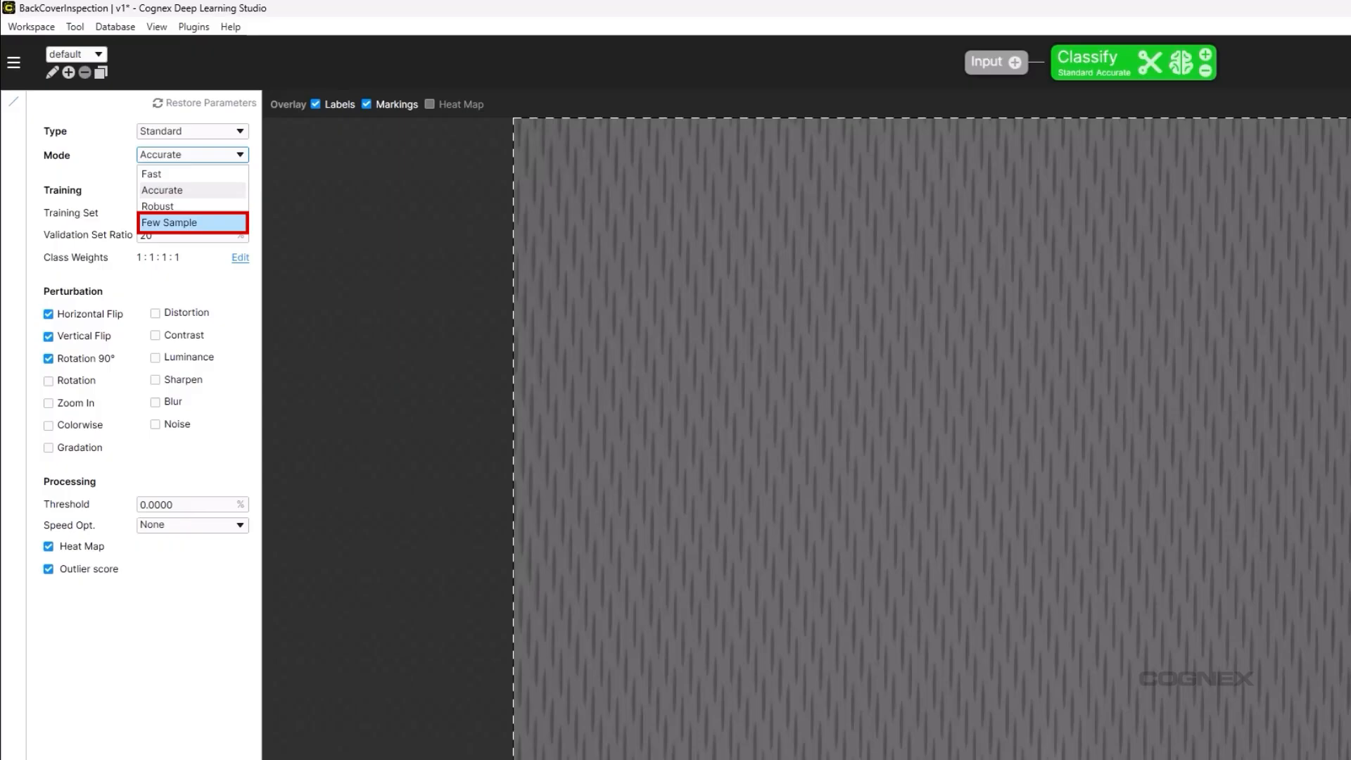
left_click(192, 223)
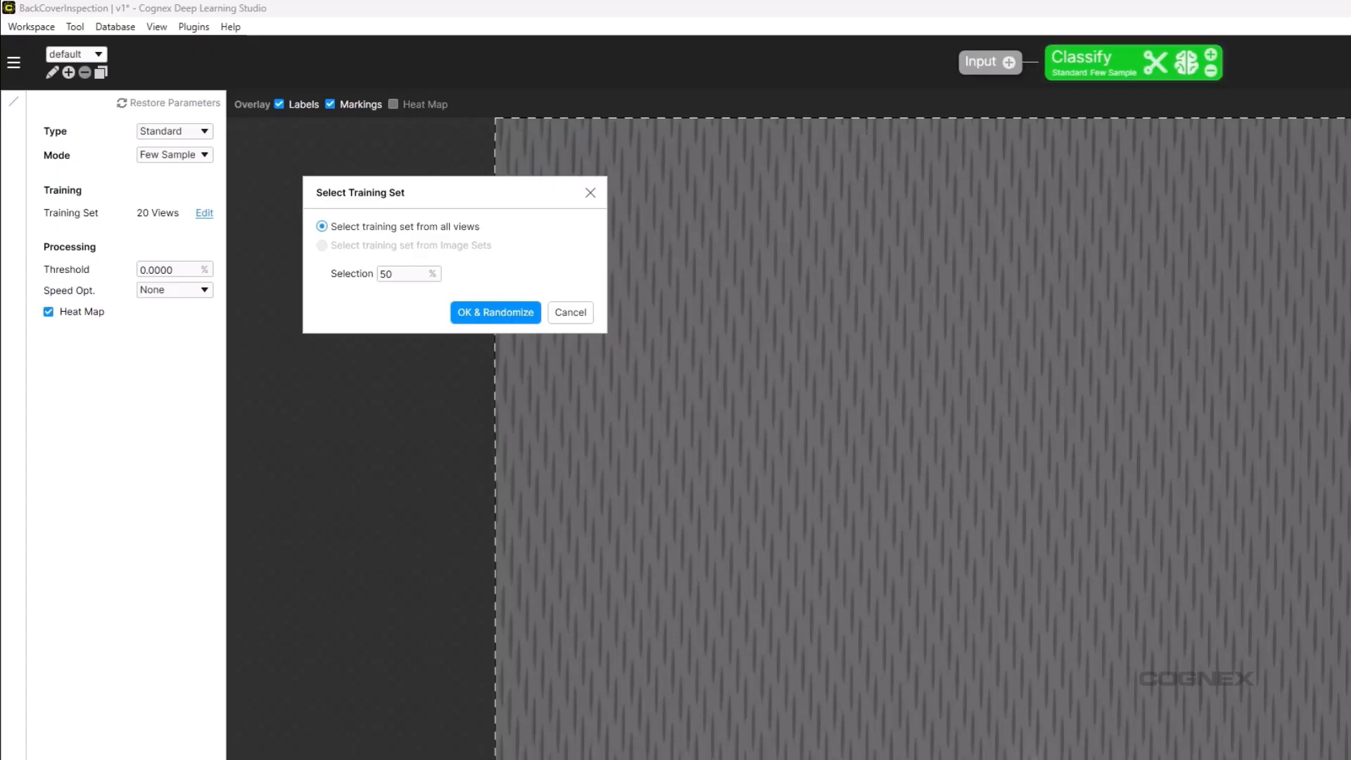
- Close the training set selection without randomizing it, and train the Classify tool on the existing training views
left_click(590, 192)
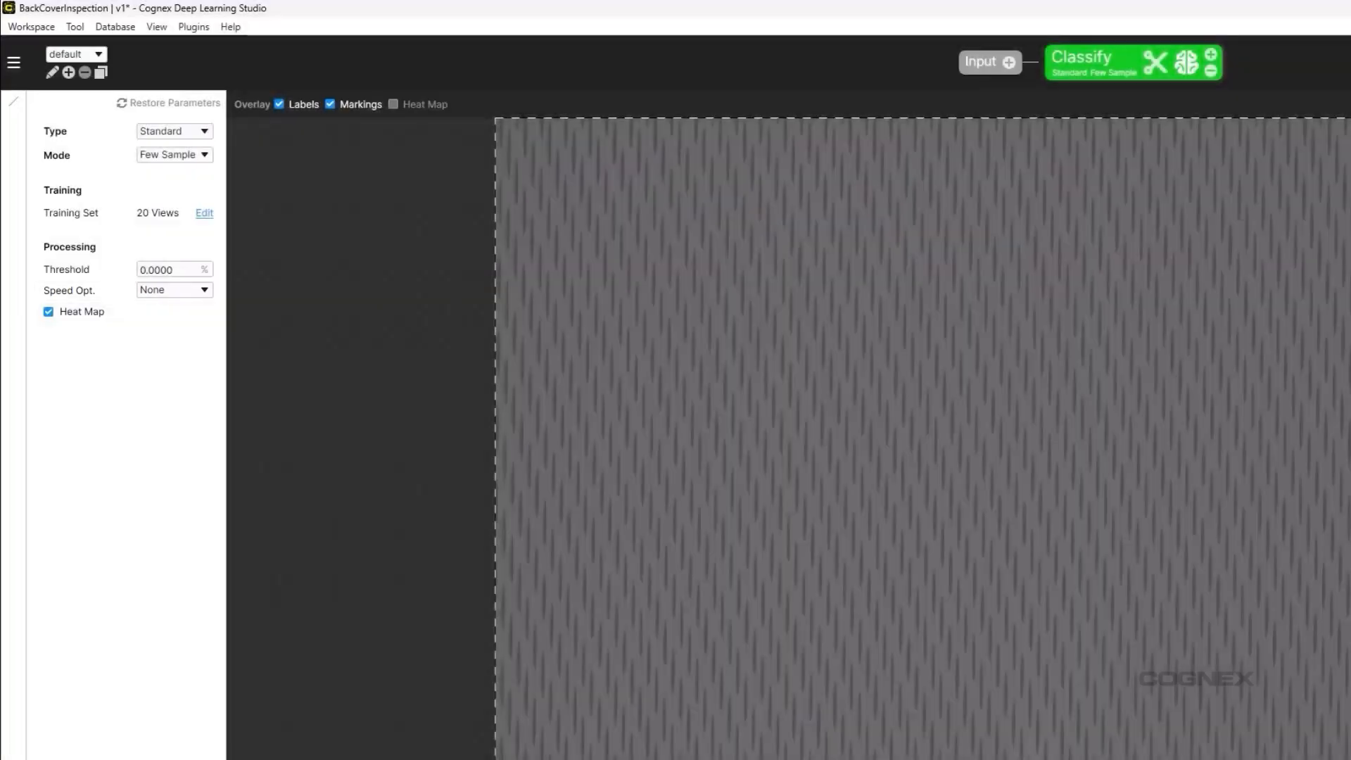
left_click(1186, 63)
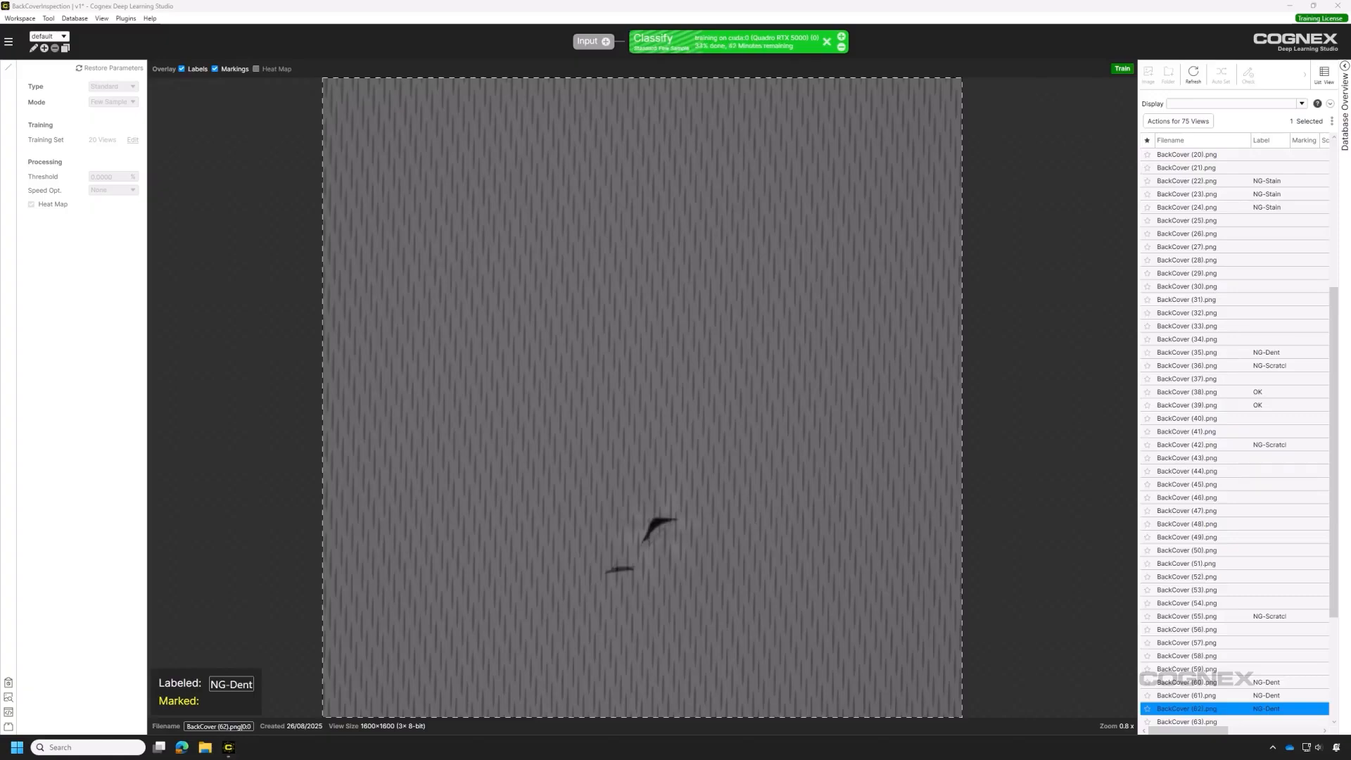
left_click(1324, 75)
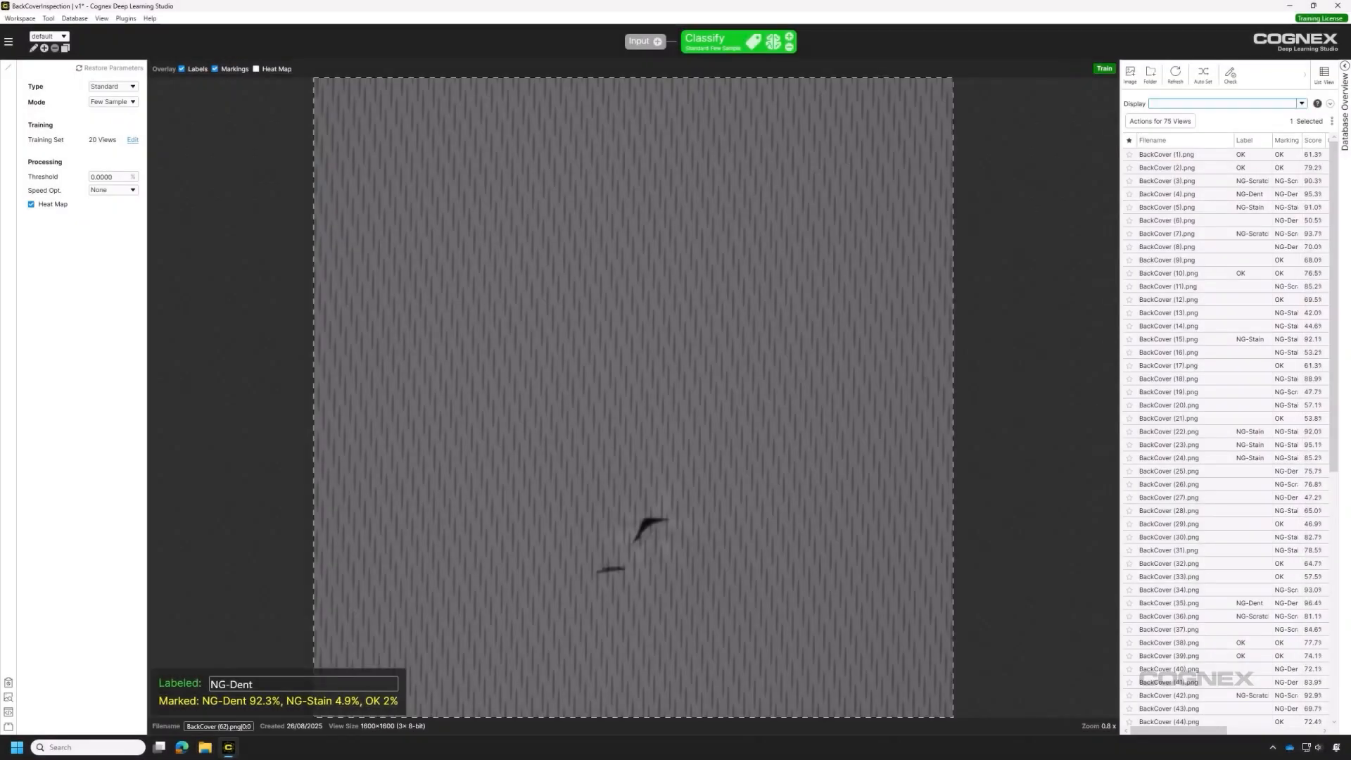
- Filter the display to not trained views and overlay the heat map on BackCover (6)
left_click(1302, 104)
left_click(1167, 148)
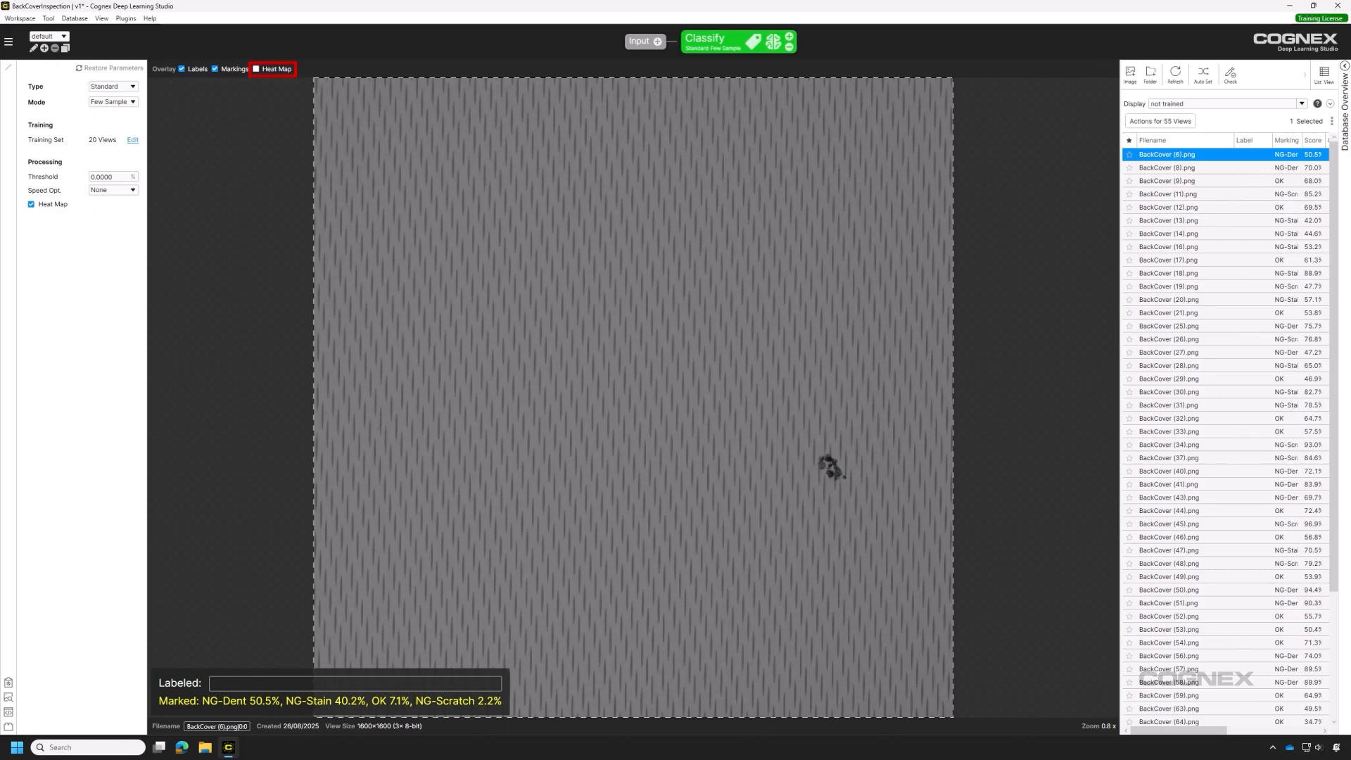
left_click(256, 68)
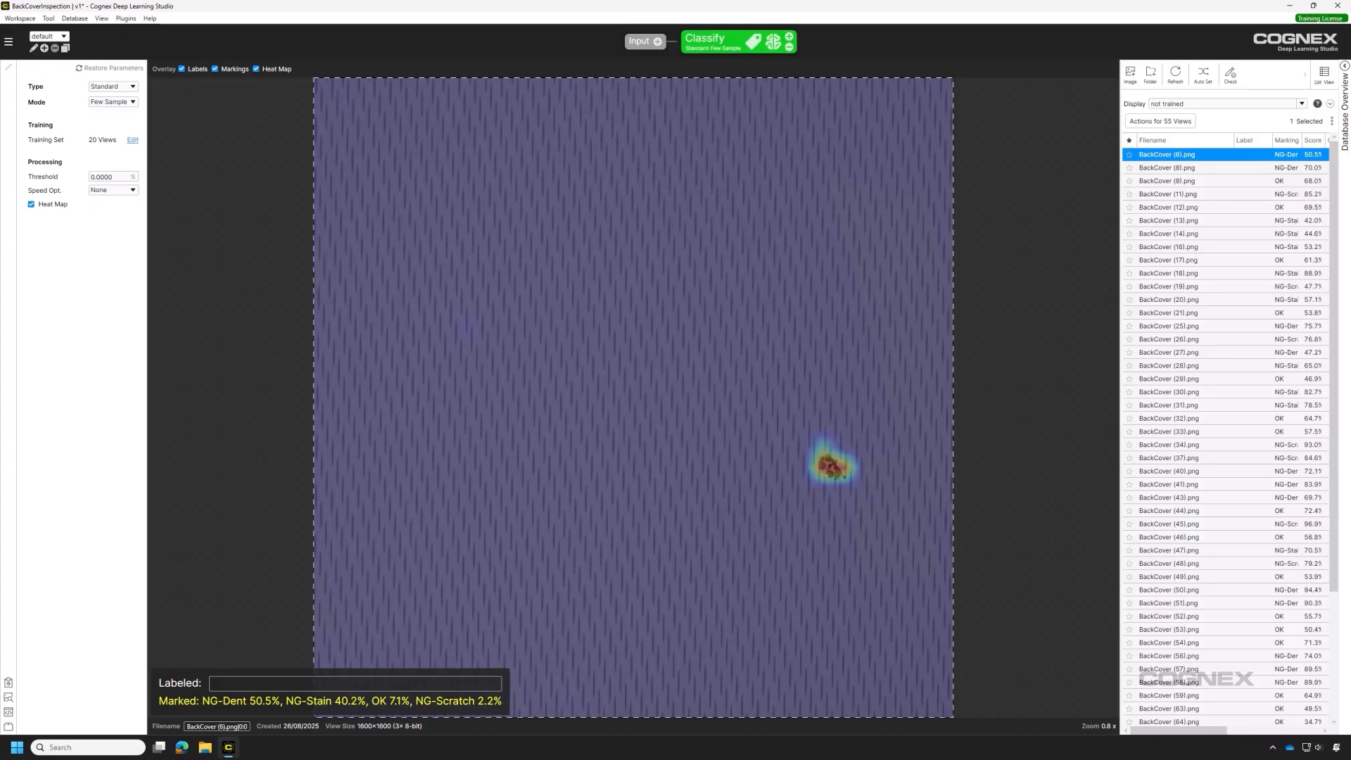
- Review the untrained views through BackCover (75), labeling misclassified (6), (19) and (27) NG-Stain, (63) NG-Scratch and (65) NG-Dent
type("NG-Stain")
key("Return")
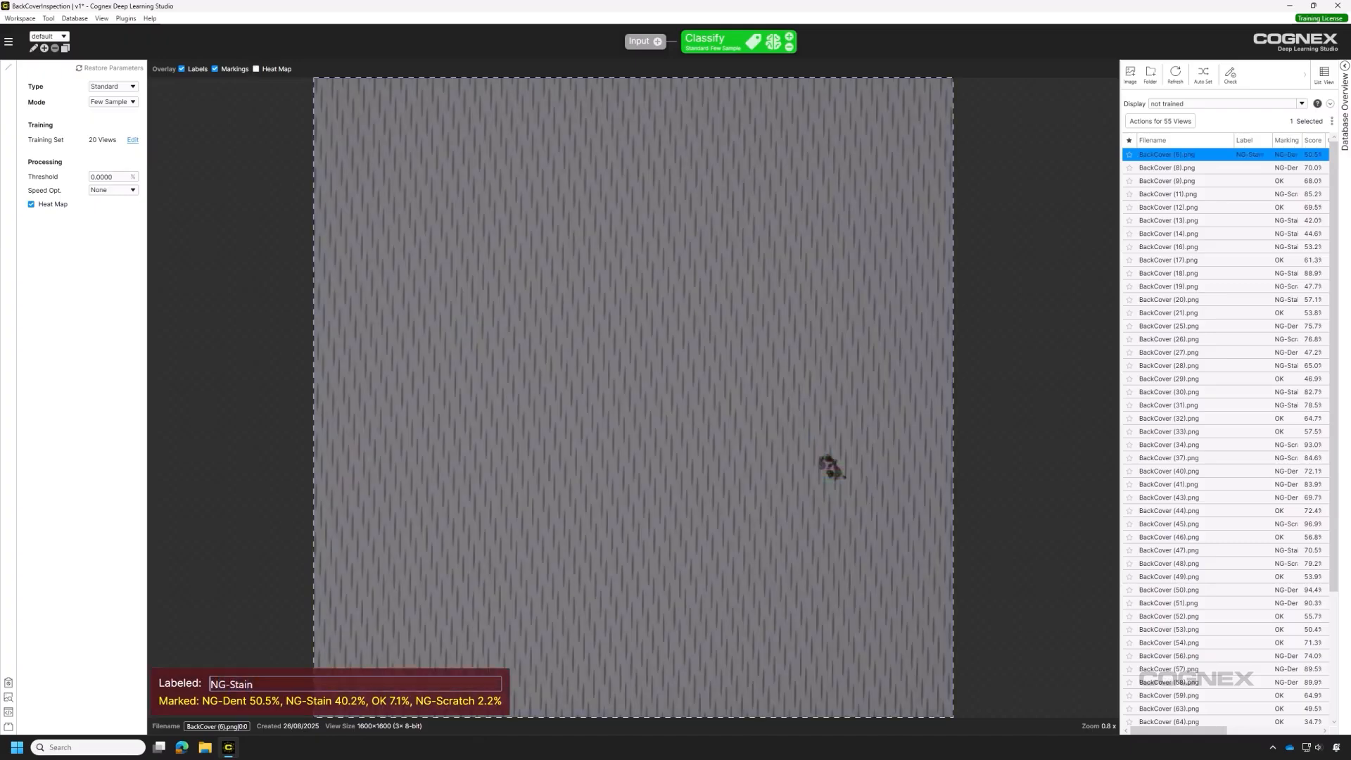
key("Down")
key("Down")
key("Down")
key("Down")
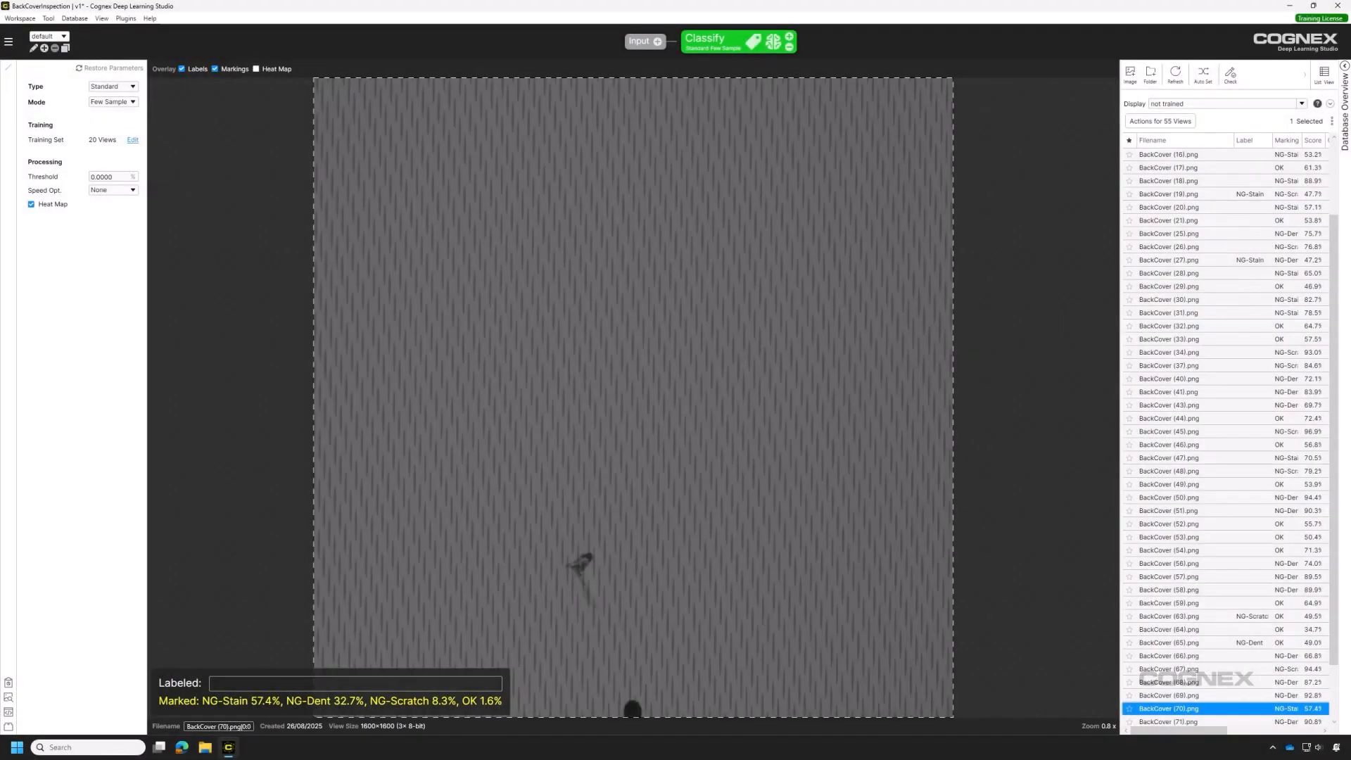
key("Down")
key("Down")
key("Down")
key("Down")
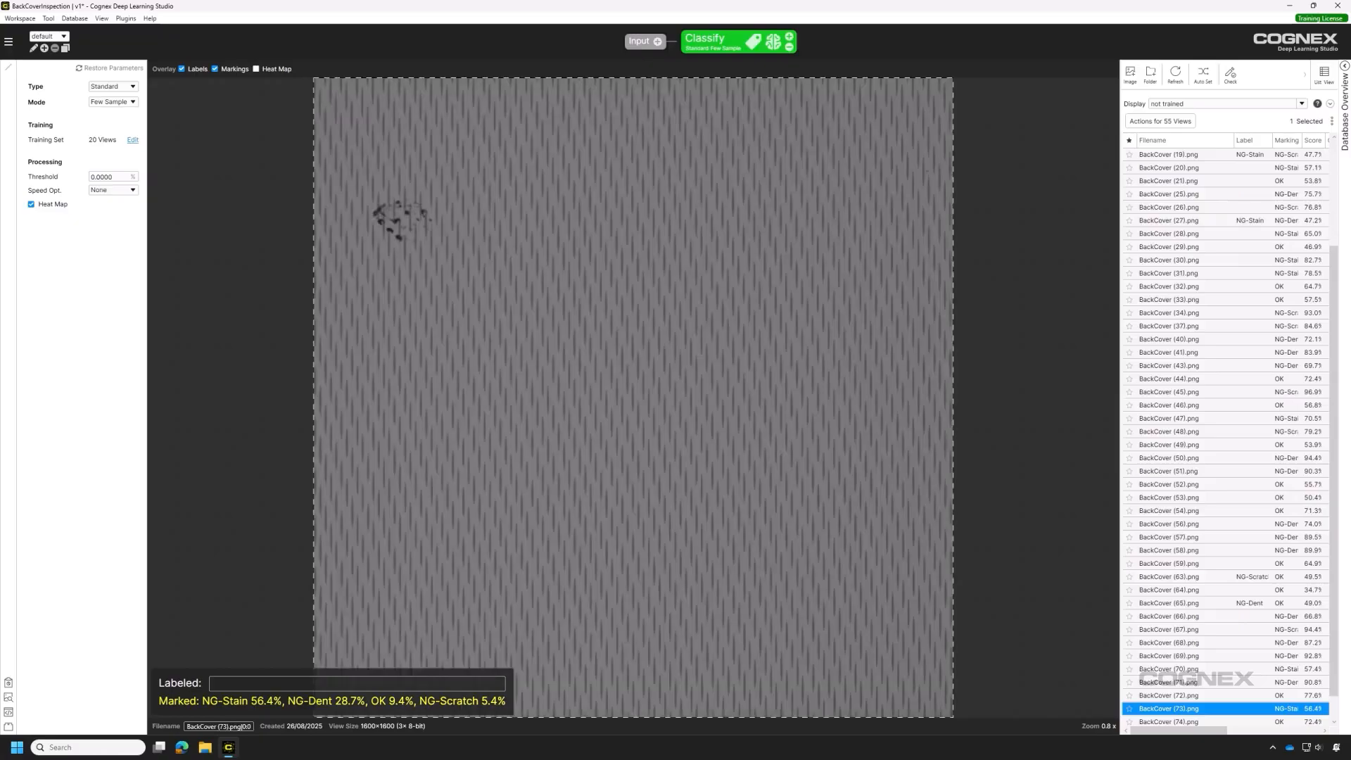
key("Down")
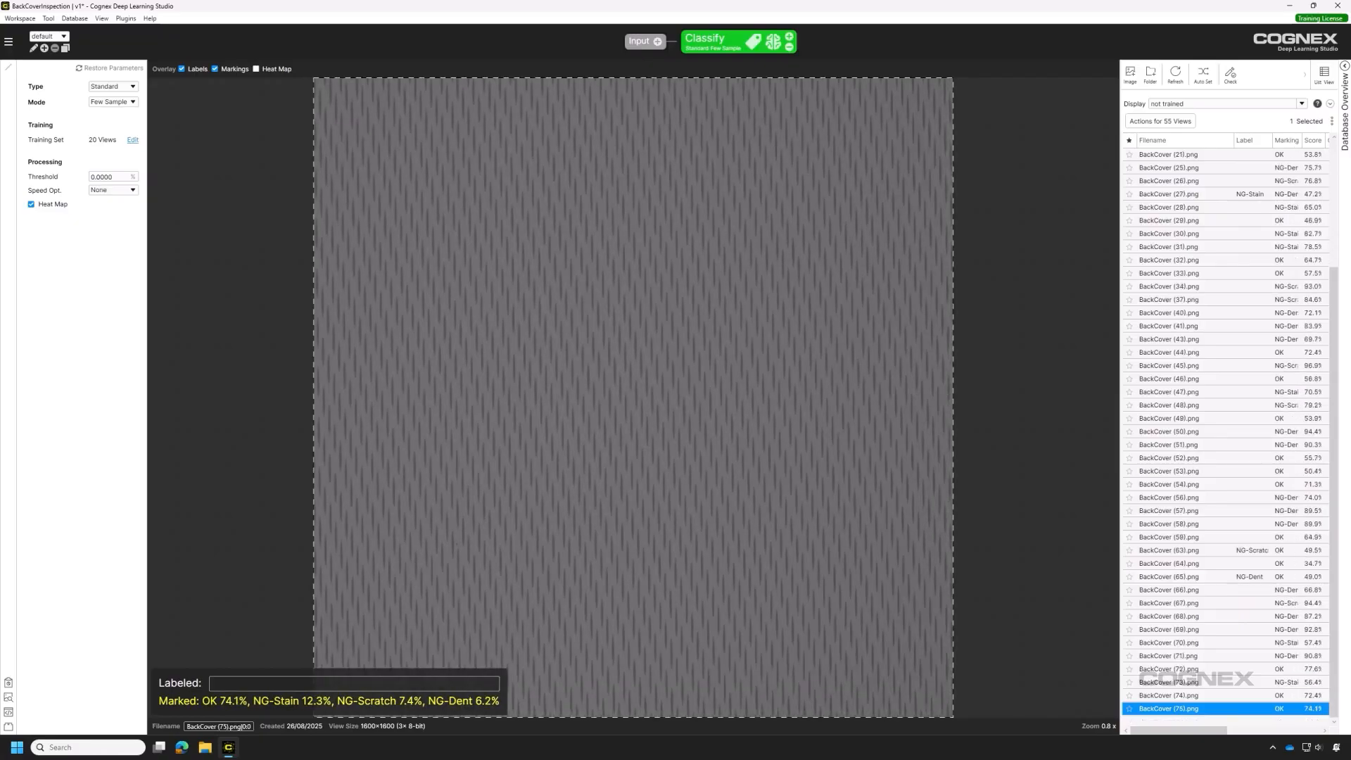
- Accept the predicted markings as labels for the remaining unlabeled views, from BackCover (75) back to BackCover (8)
left_click(1188, 589, "shift")
right_click(1188, 593)
mouse_move(1061, 599)
left_click(1238, 616)
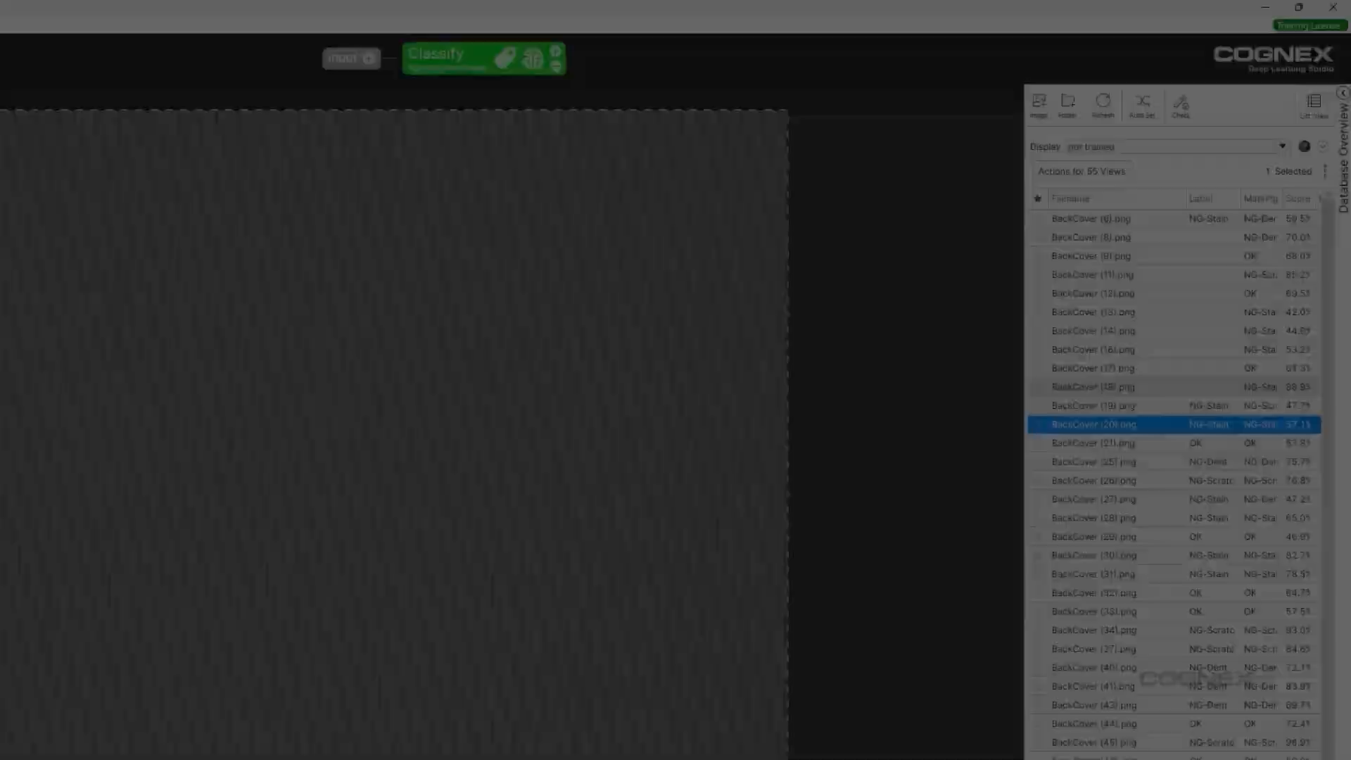
left_click(1122, 387)
left_click(1111, 238, "shift")
right_click(1110, 238)
left_click(1141, 268)
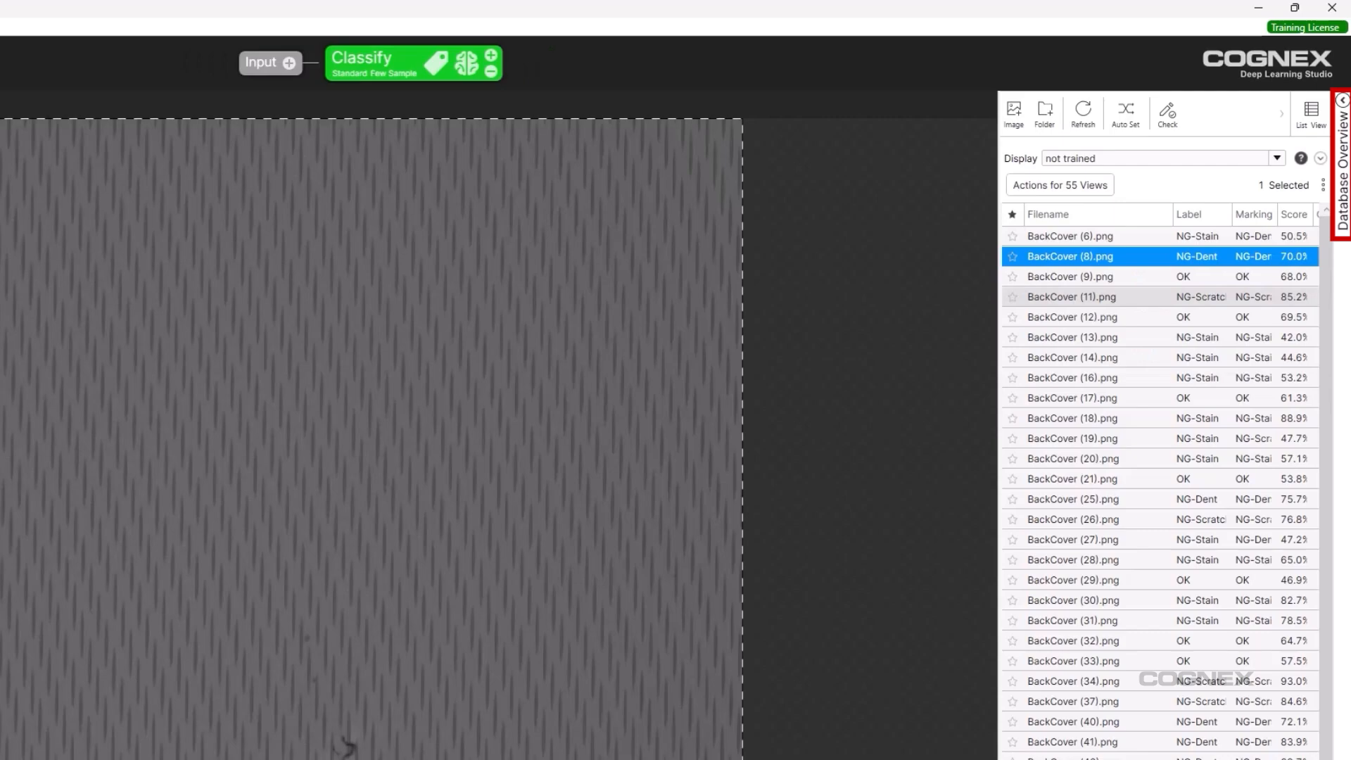
- Expand the database overview to examine the confusion matrix and the per-class recall, precision and F-Score
left_click(1342, 100)
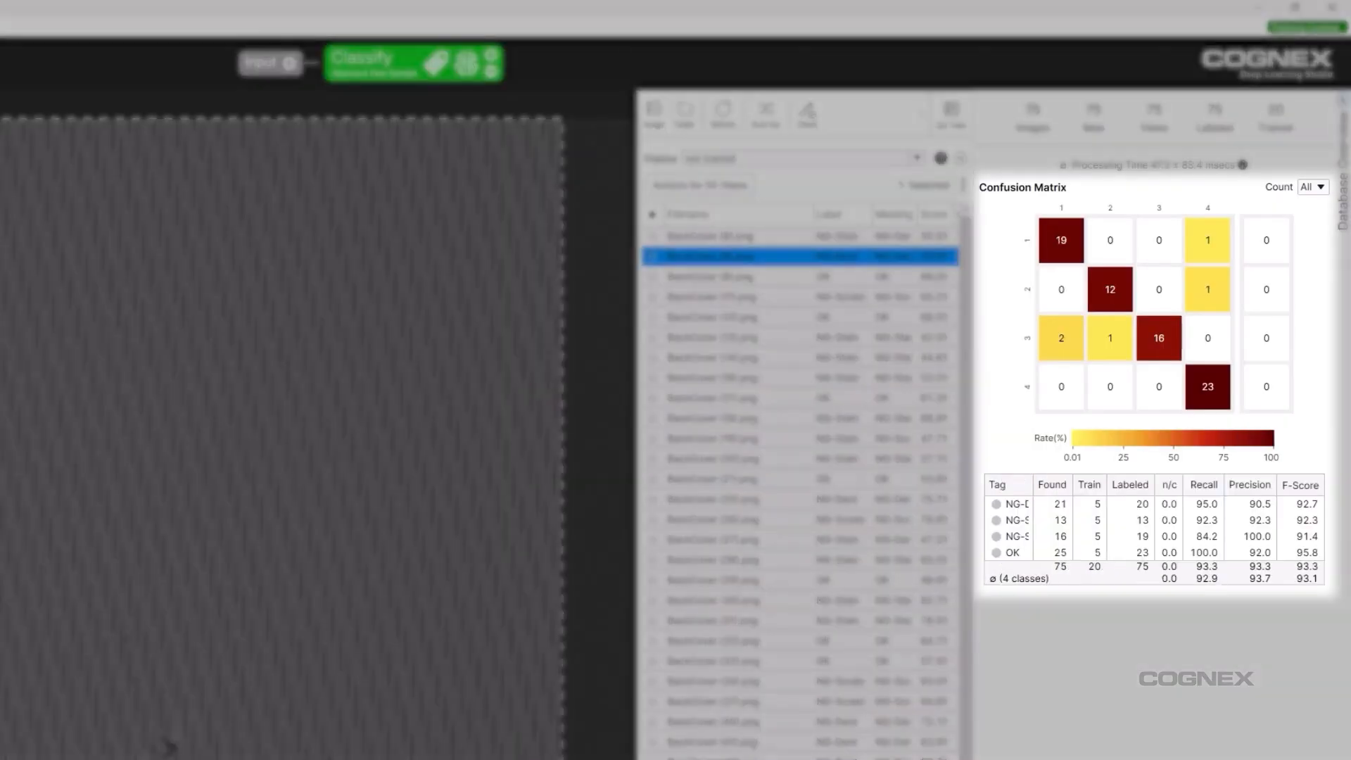